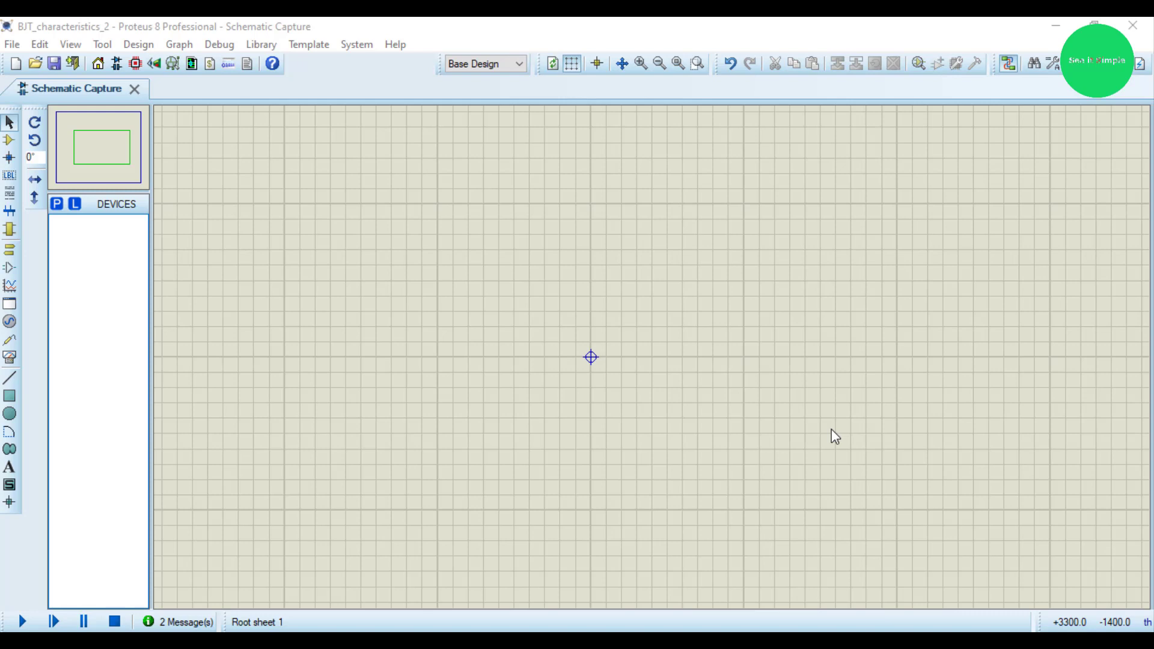
Search the library for '547', add BC547 to the devices, and place it as Q1 mid-sheet
click(56, 204)
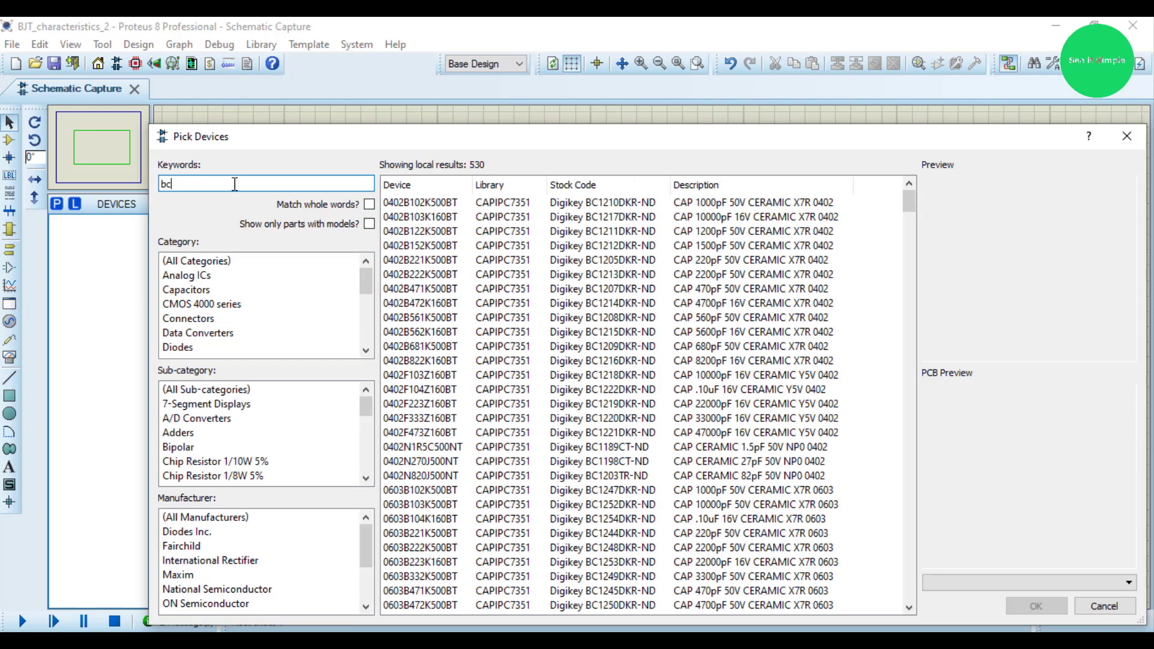
text(547)
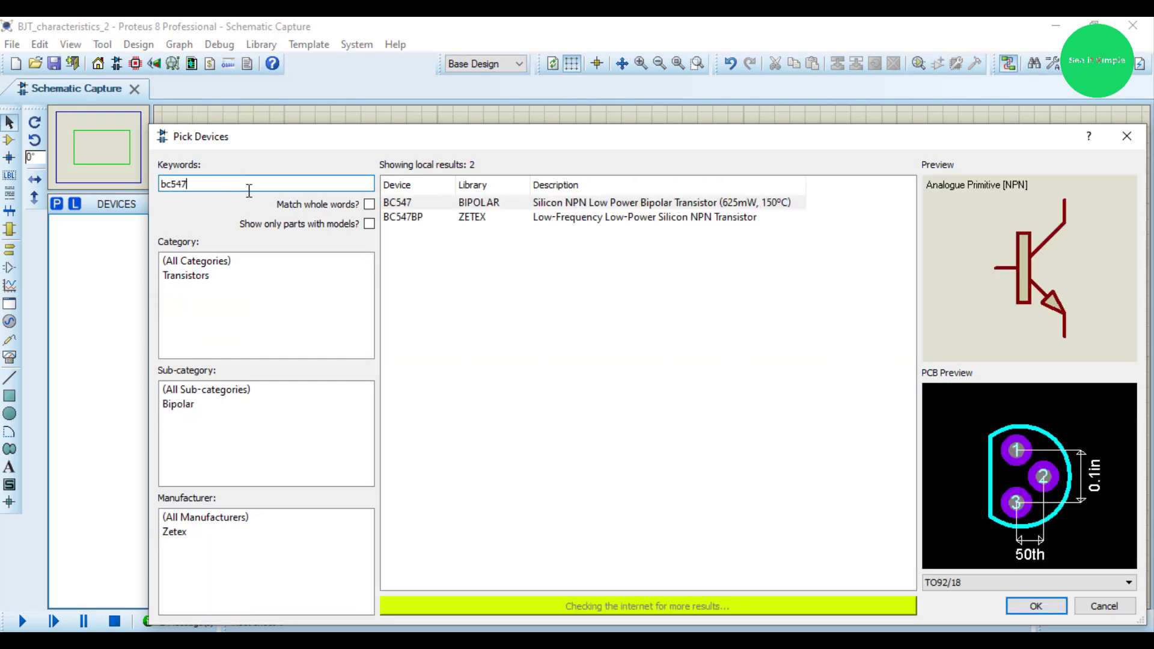
click(517, 203)
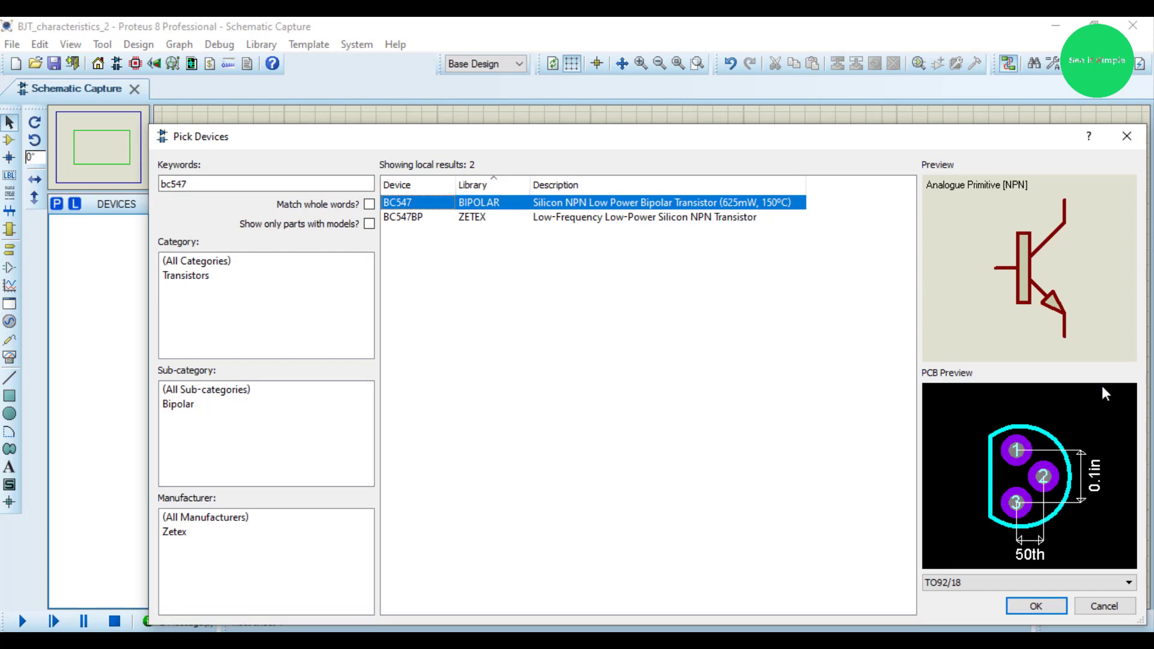
click(1035, 605)
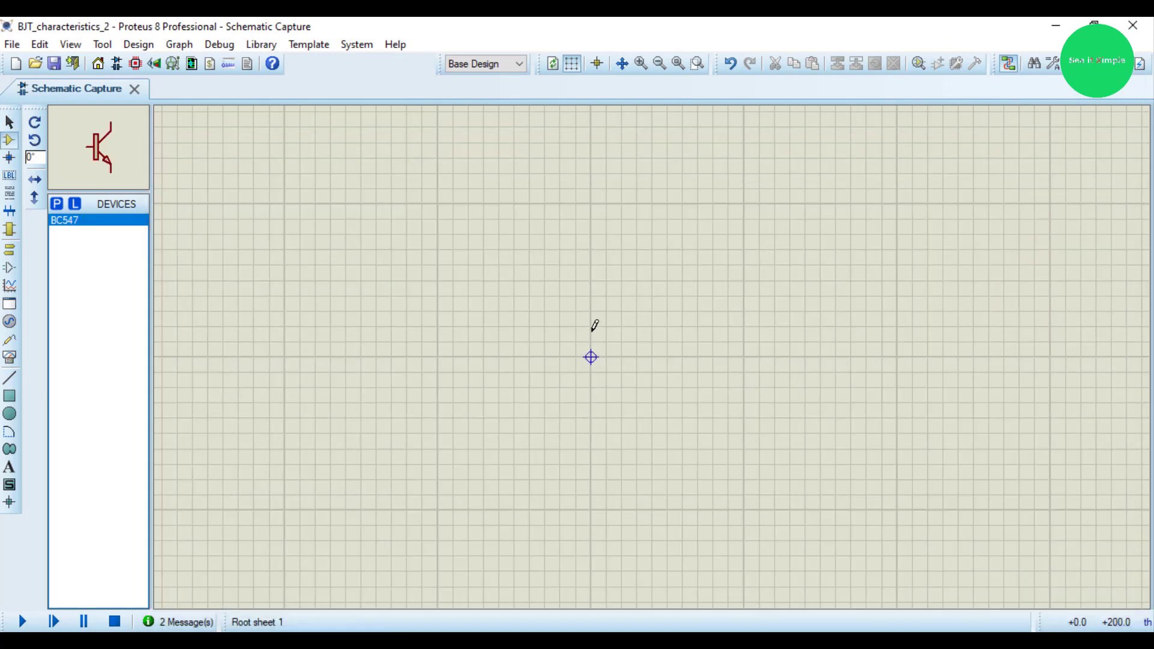
click(593, 355)
click(600, 368)
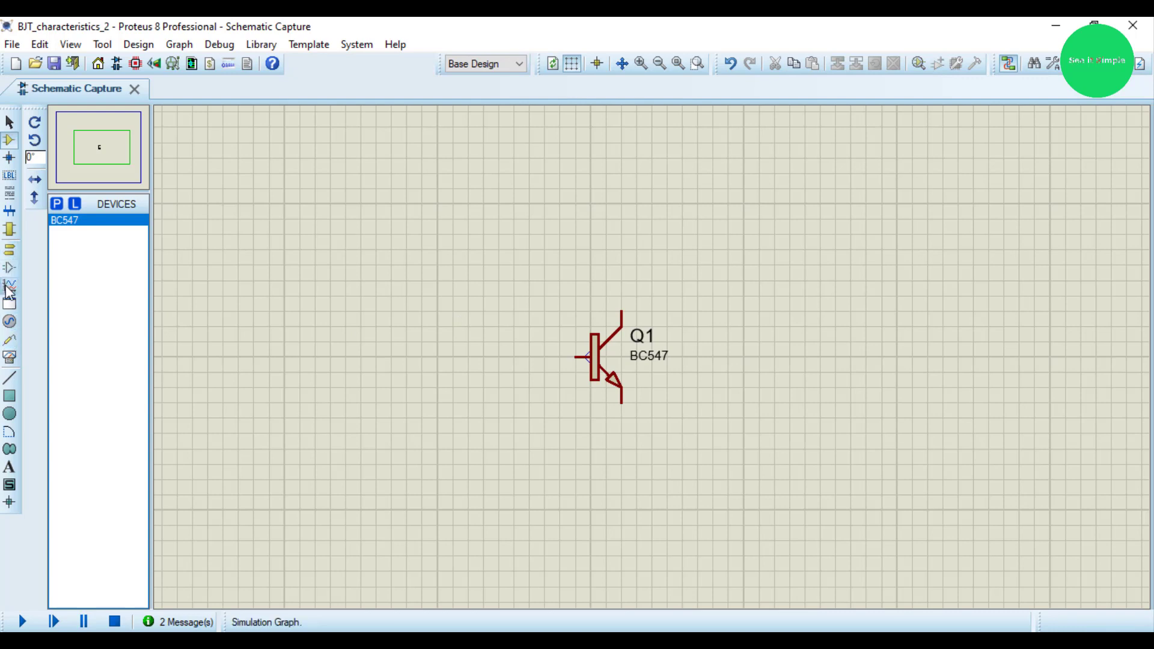
Place a DC generator left of Q1 and wire it to Q1's base pin
click(13, 238)
click(9, 250)
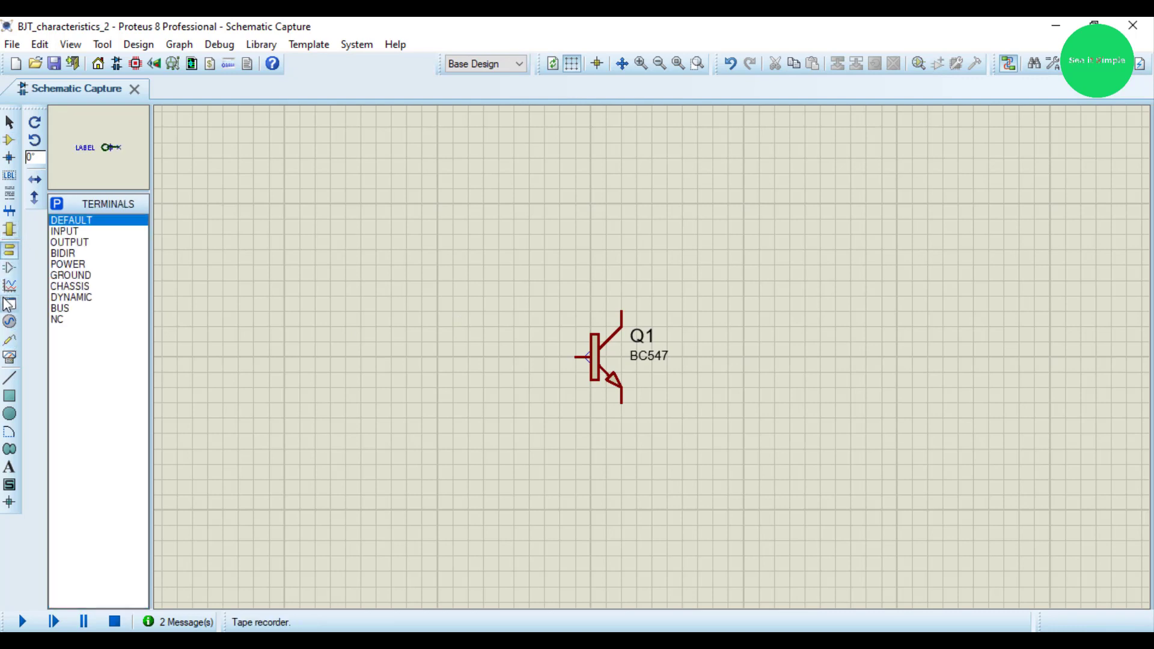
click(9, 321)
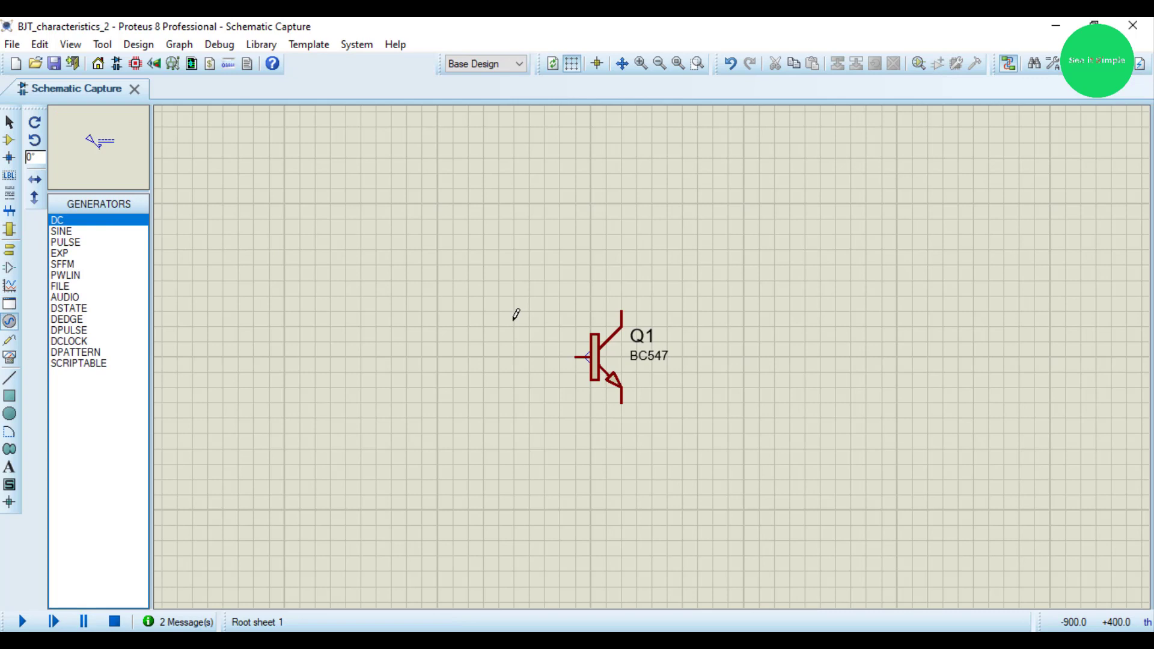
click(416, 348)
click(413, 350)
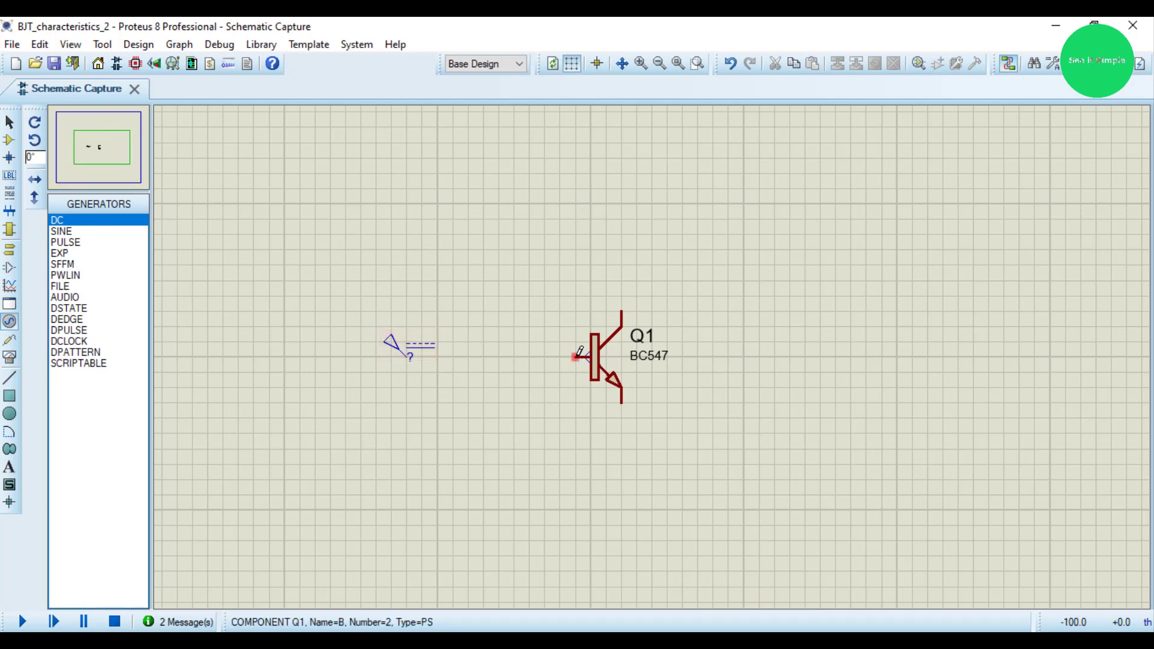
click(578, 356)
click(412, 355)
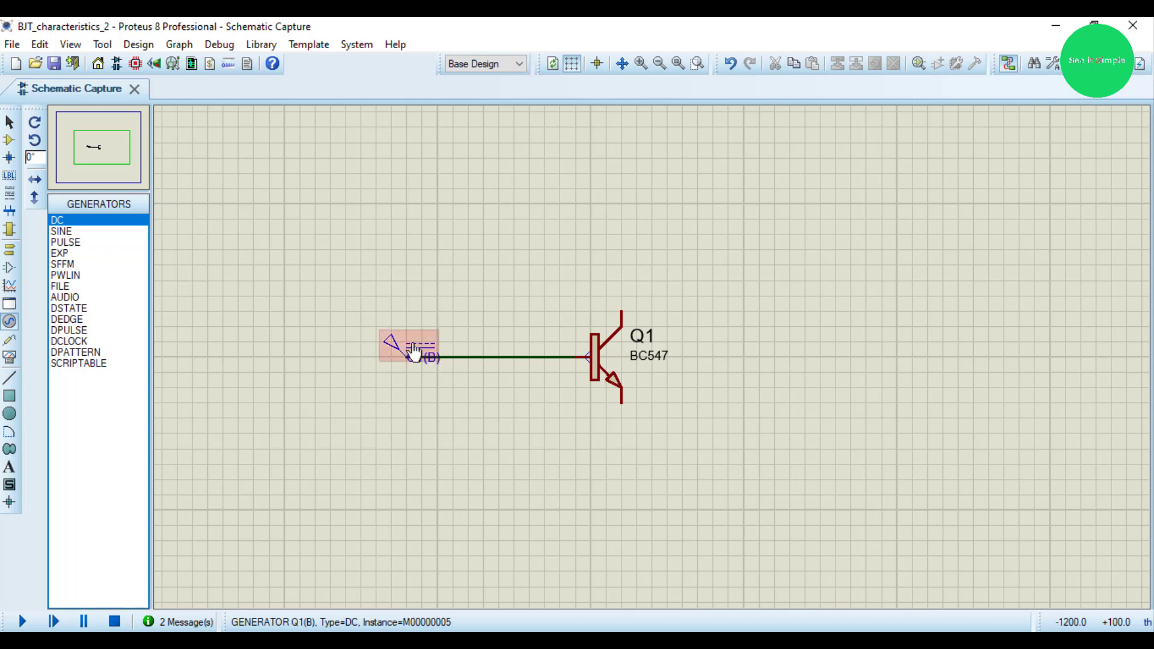
Rename the base generator vBE and move its label above the wire
double_click(412, 348)
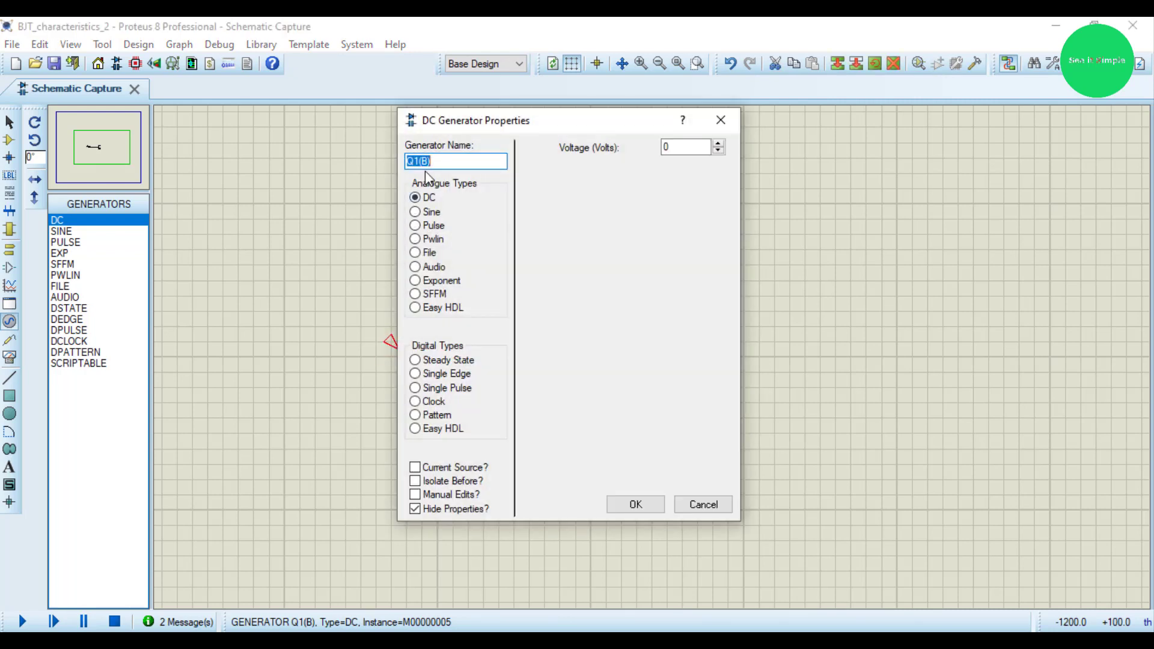
text(vBE)
key(Return)
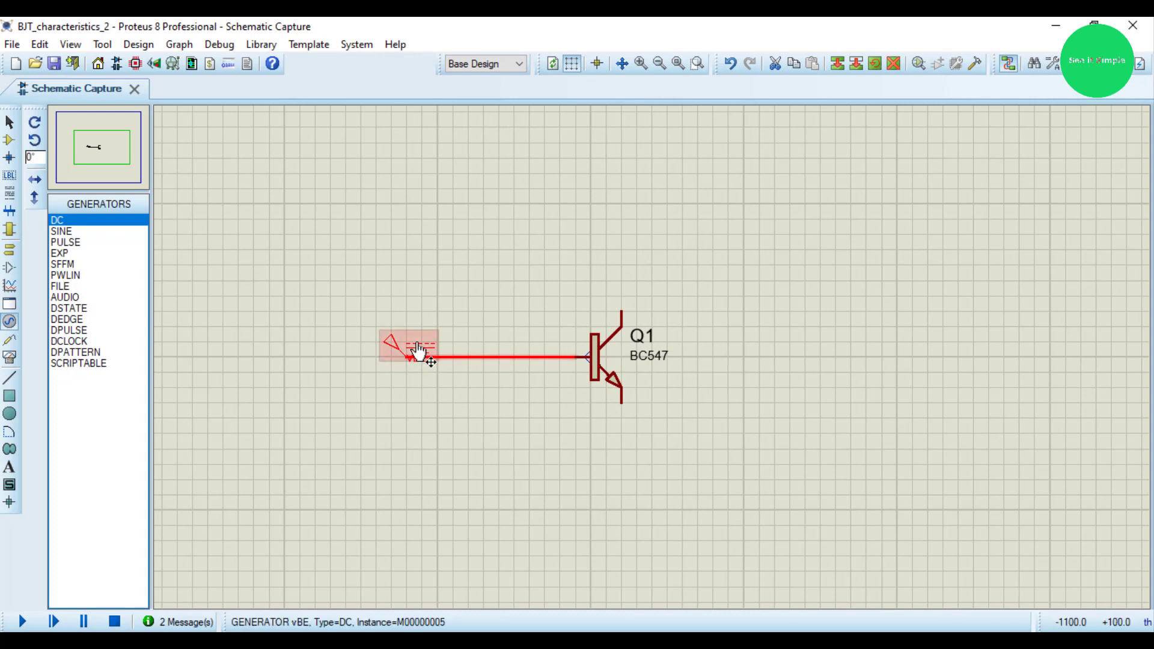
drag(423, 368, 422, 338)
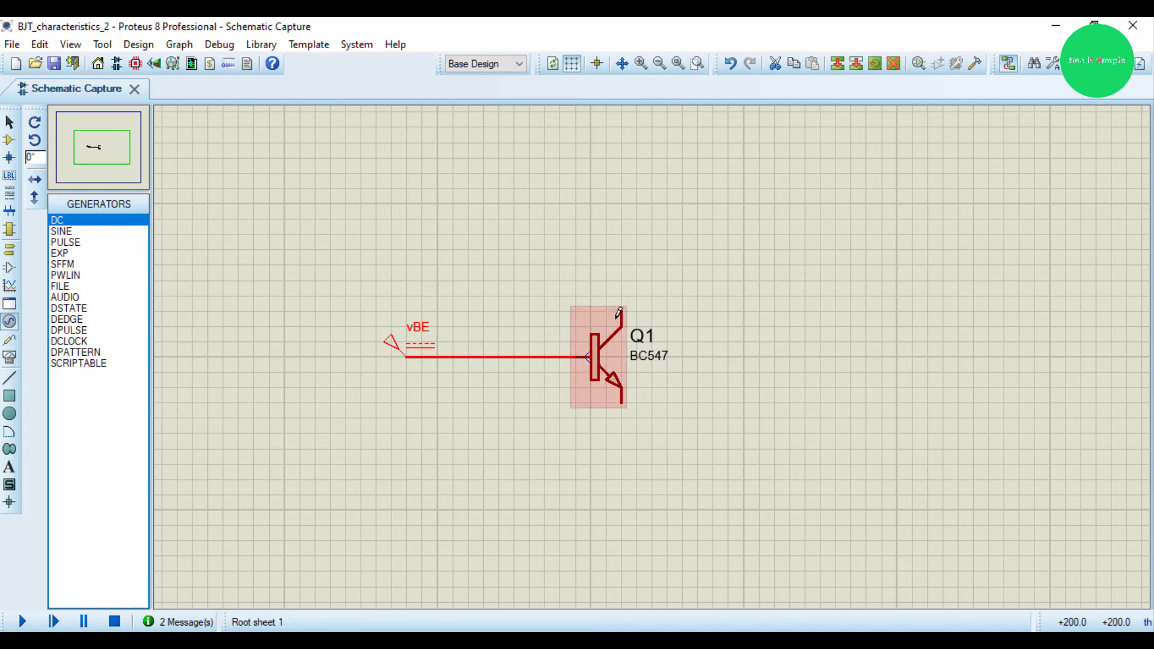
click(610, 245)
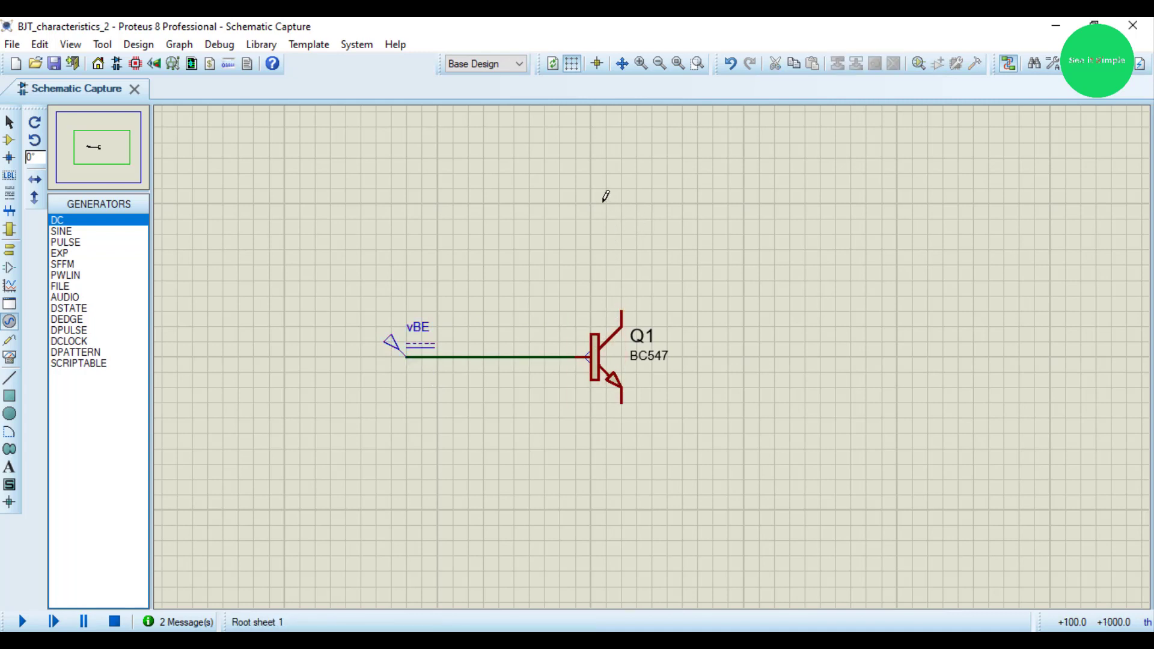
Place a second DC generator above Q1, wire it to the collector, and name it vCE
click(590, 184)
click(622, 310)
click(590, 185)
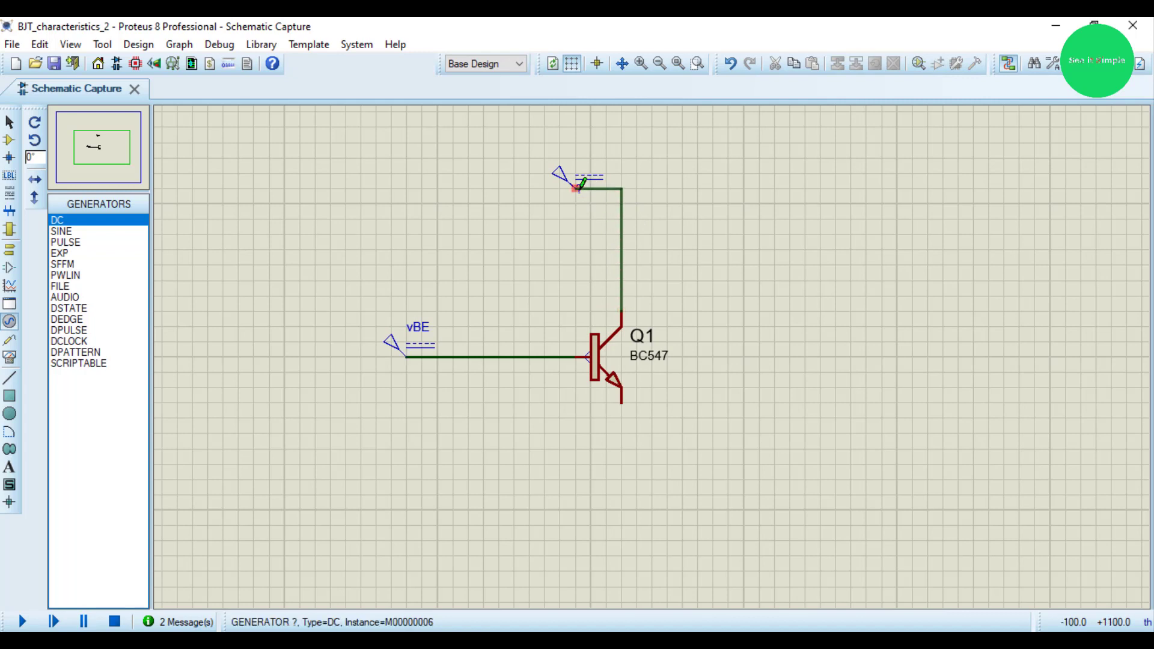
click(581, 176)
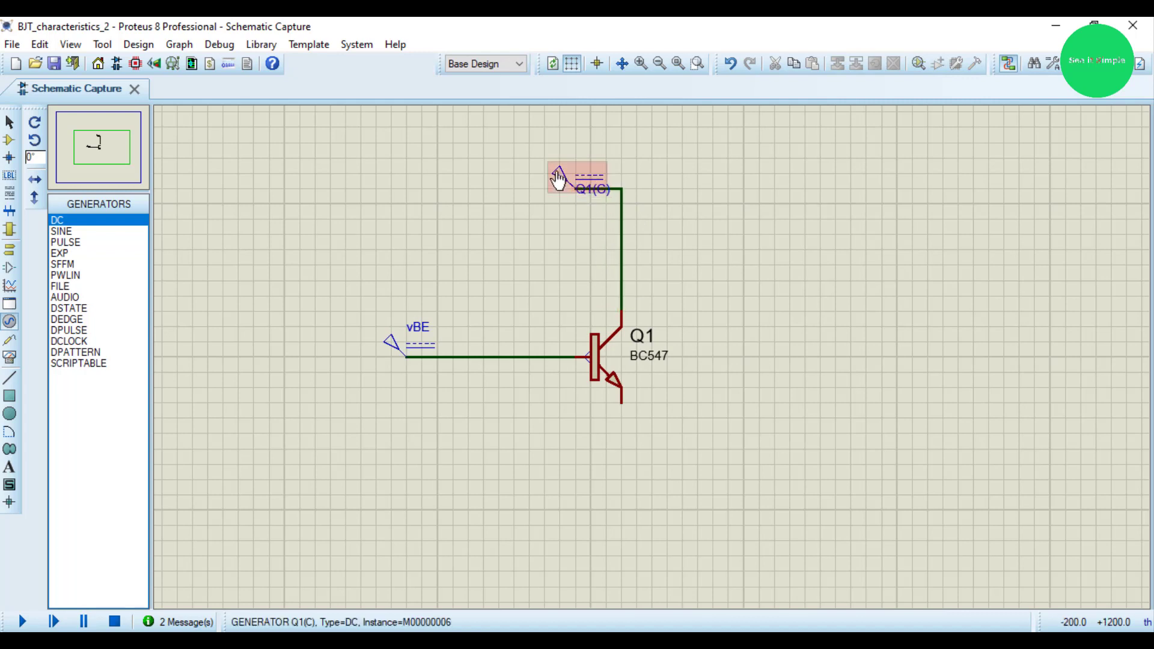
click(553, 175)
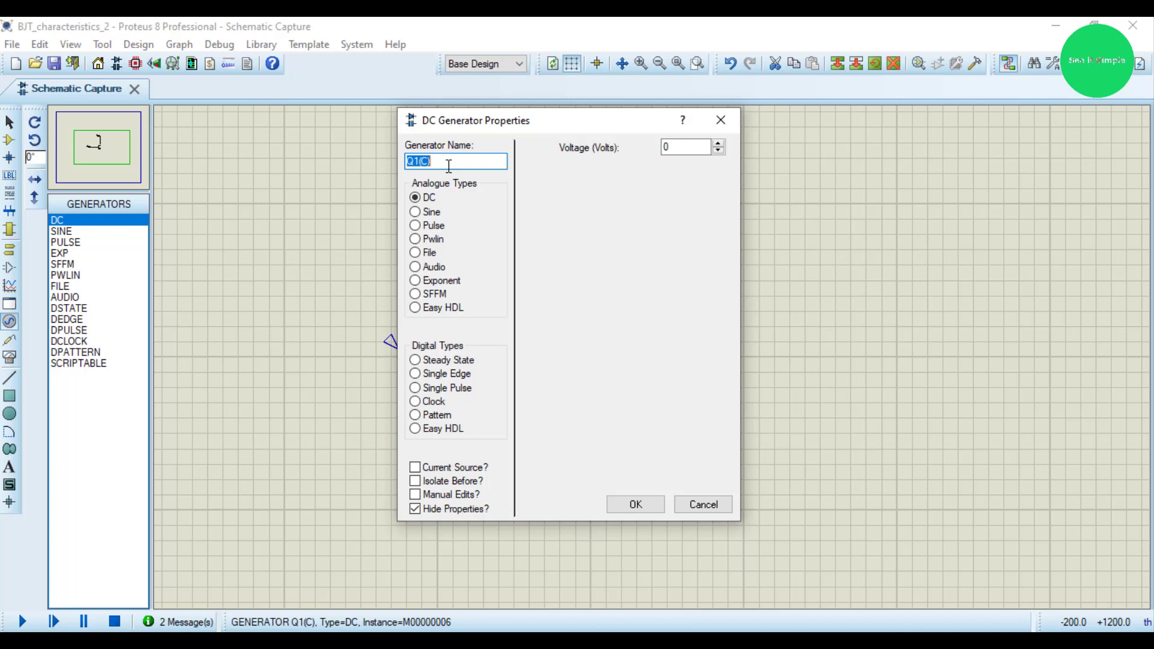
text(vCE)
key(Return)
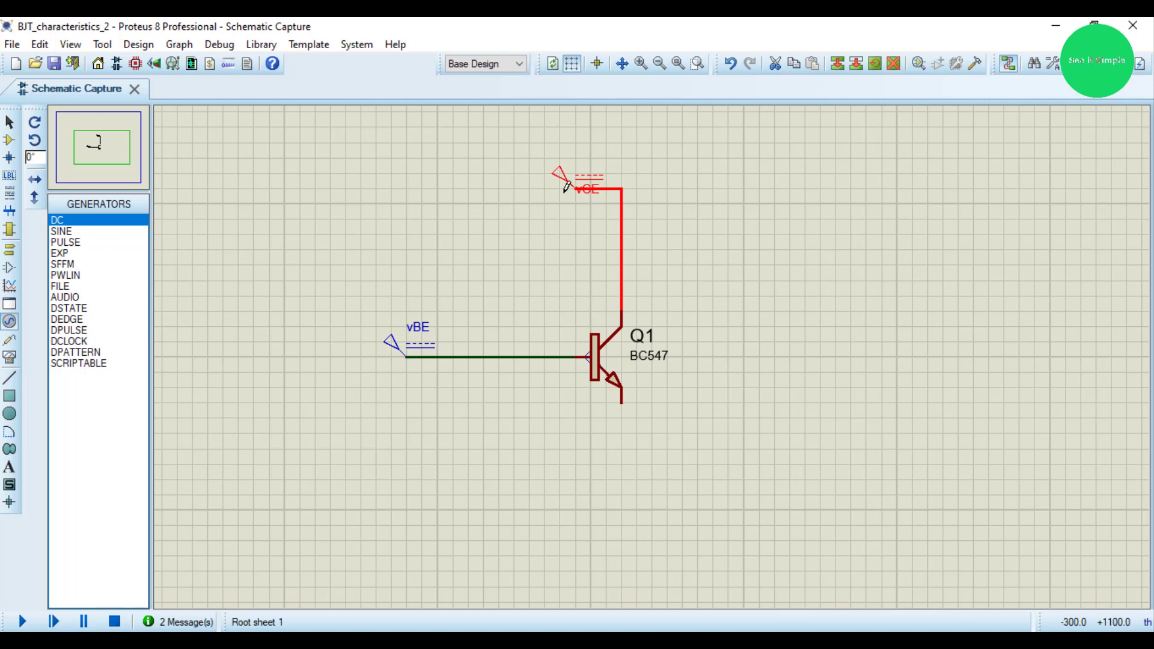
drag(586, 191, 587, 159)
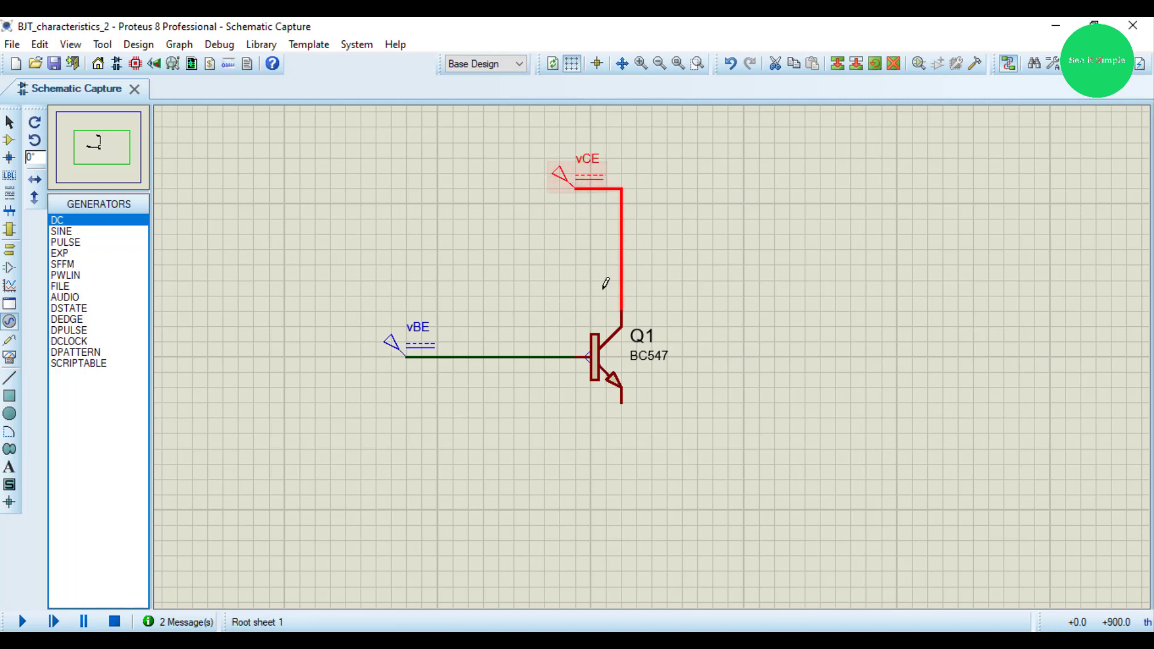
click(498, 248)
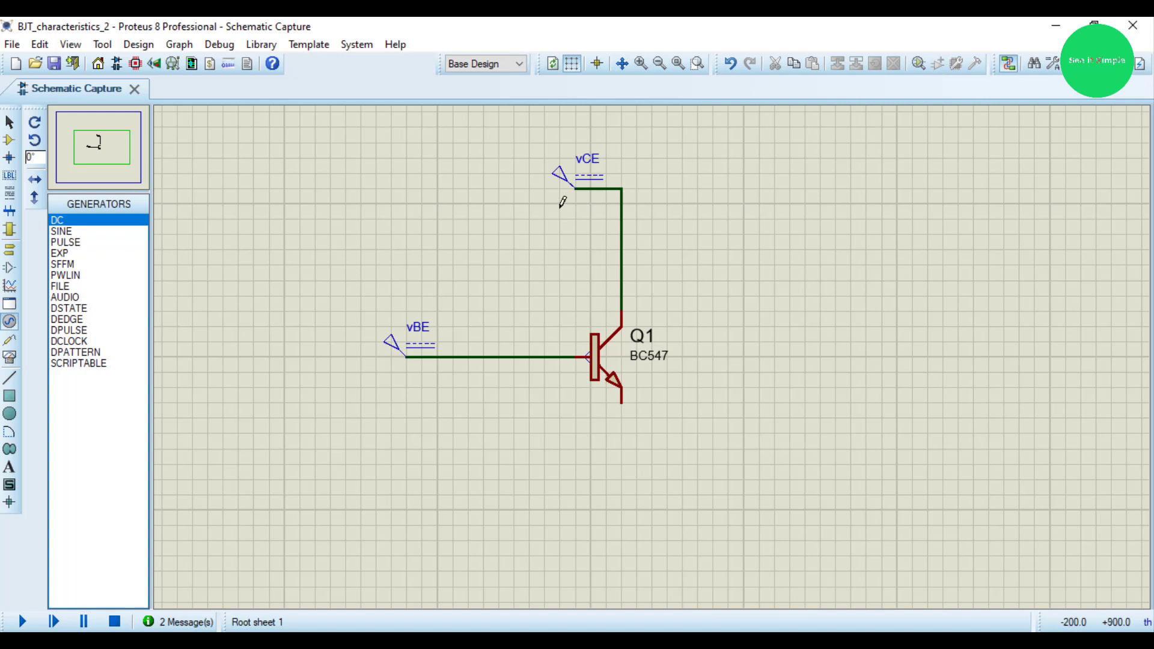
Set the vCE generator's voltage to 2 V through Edit Properties
right_click(586, 172)
click(535, 185)
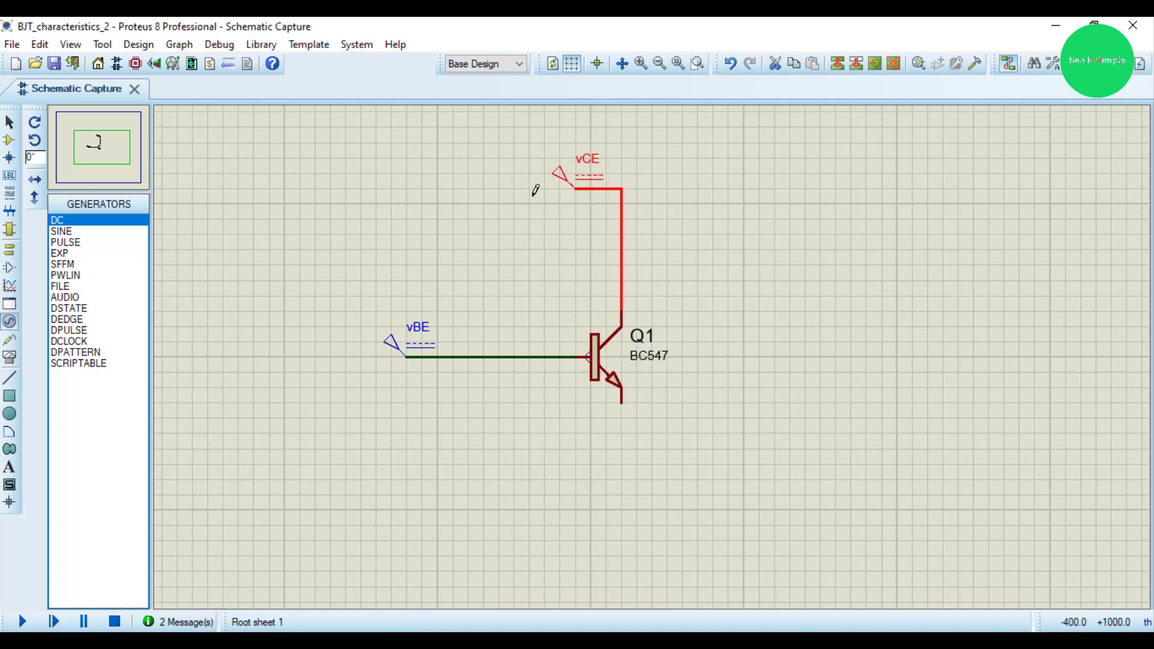
right_click(562, 187)
click(631, 203)
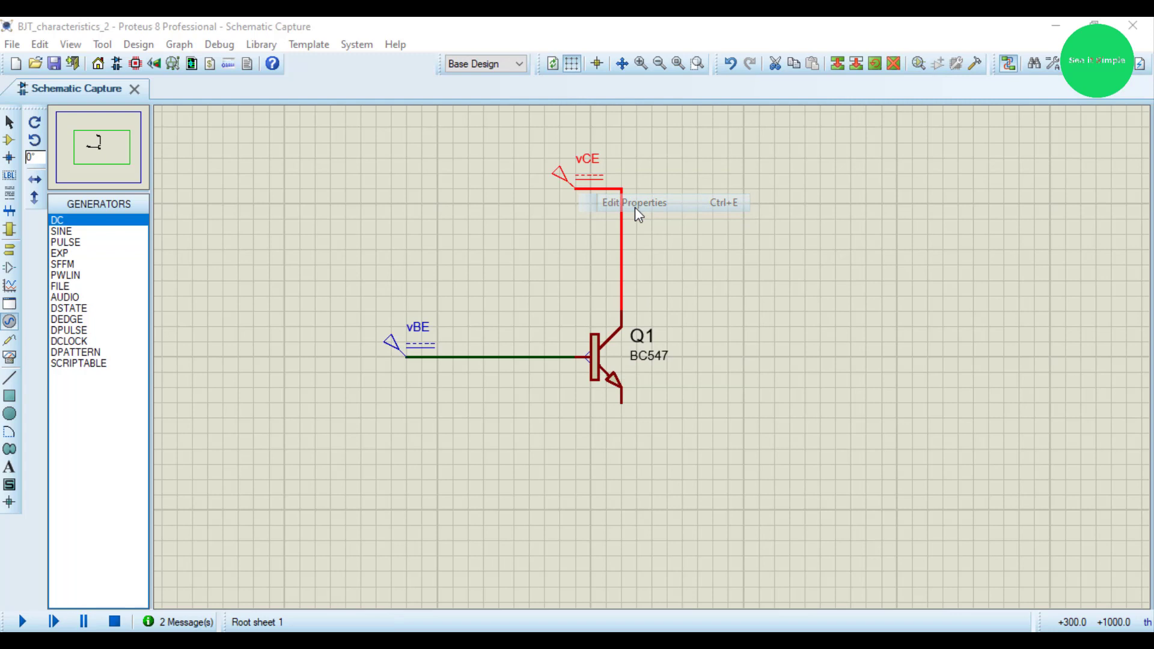
double_click(678, 146)
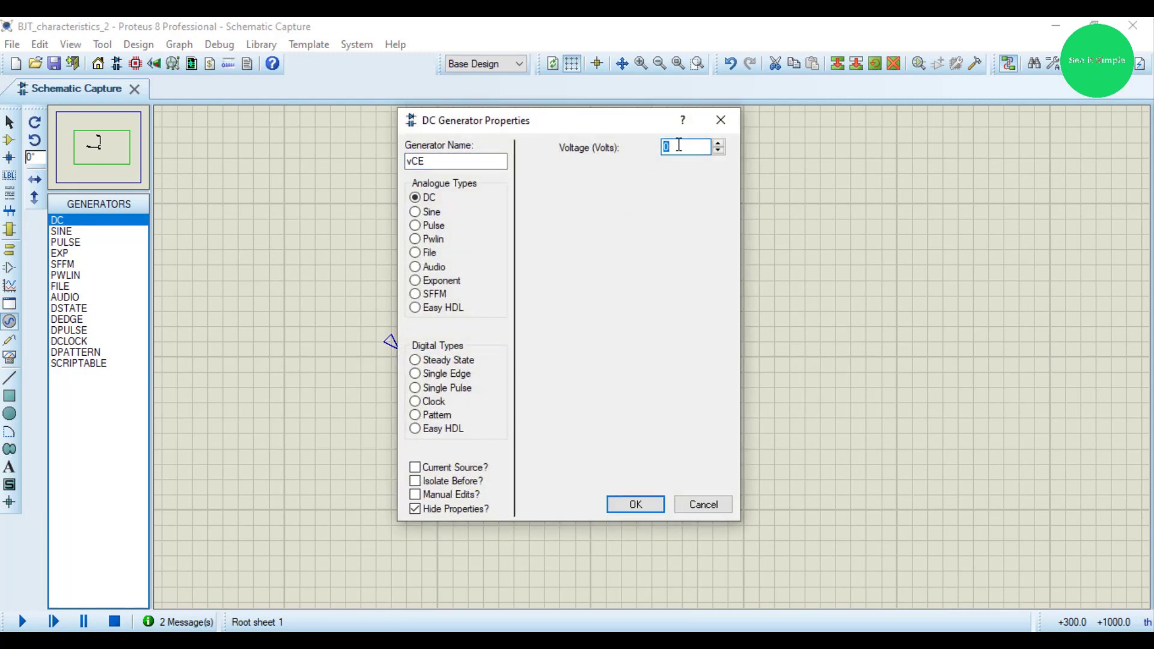
text(2)
click(628, 503)
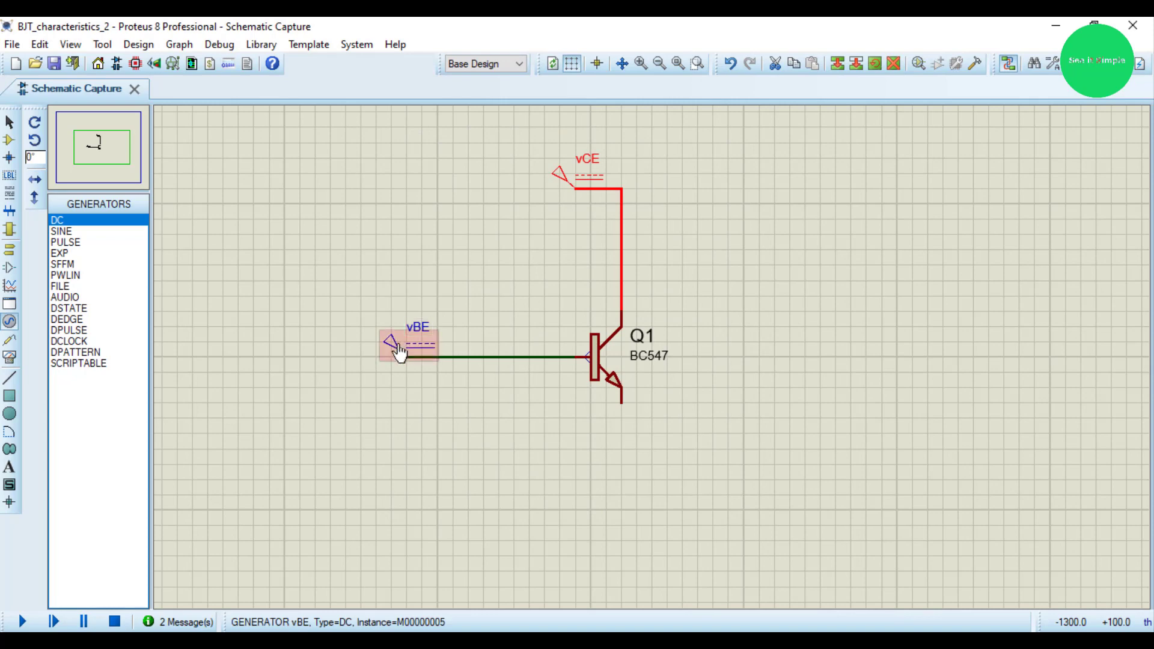
Enable Manual Edits on vBE and change {VALUE=0} to {VALUE=X}
double_click(392, 341)
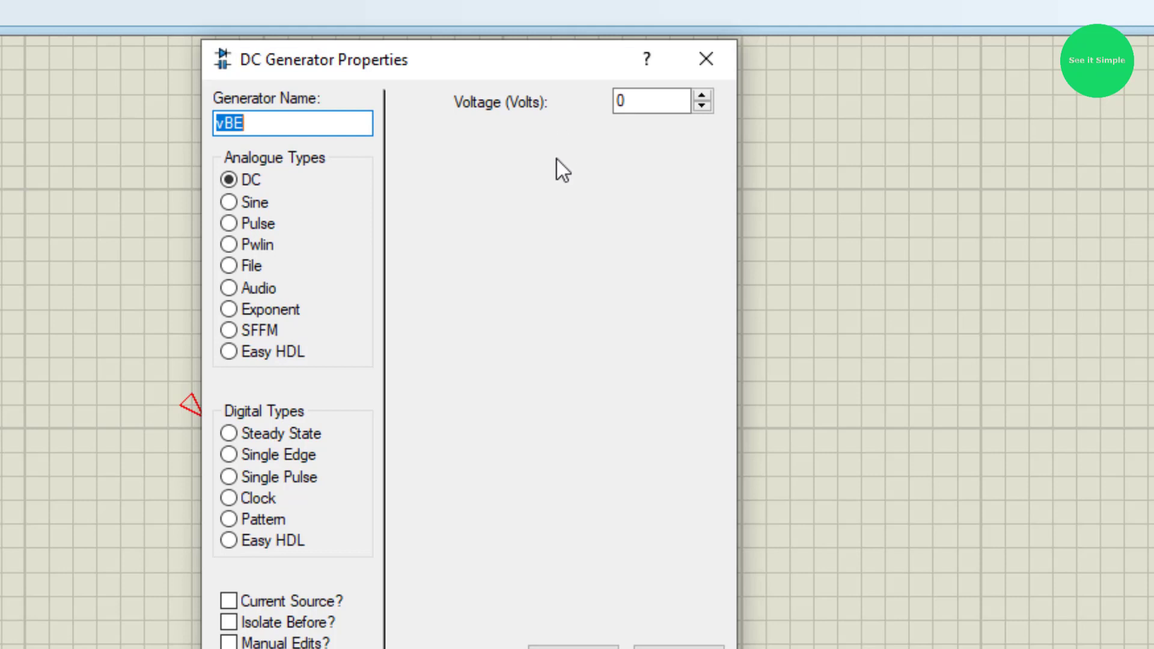
click(228, 641)
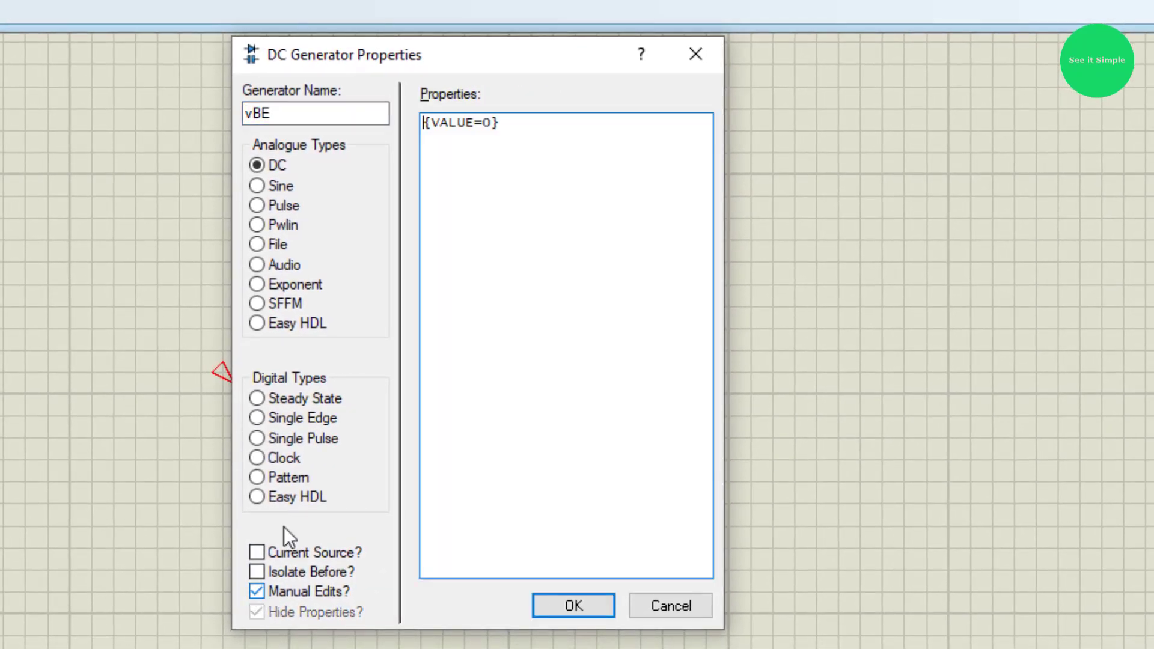
double_click(489, 124)
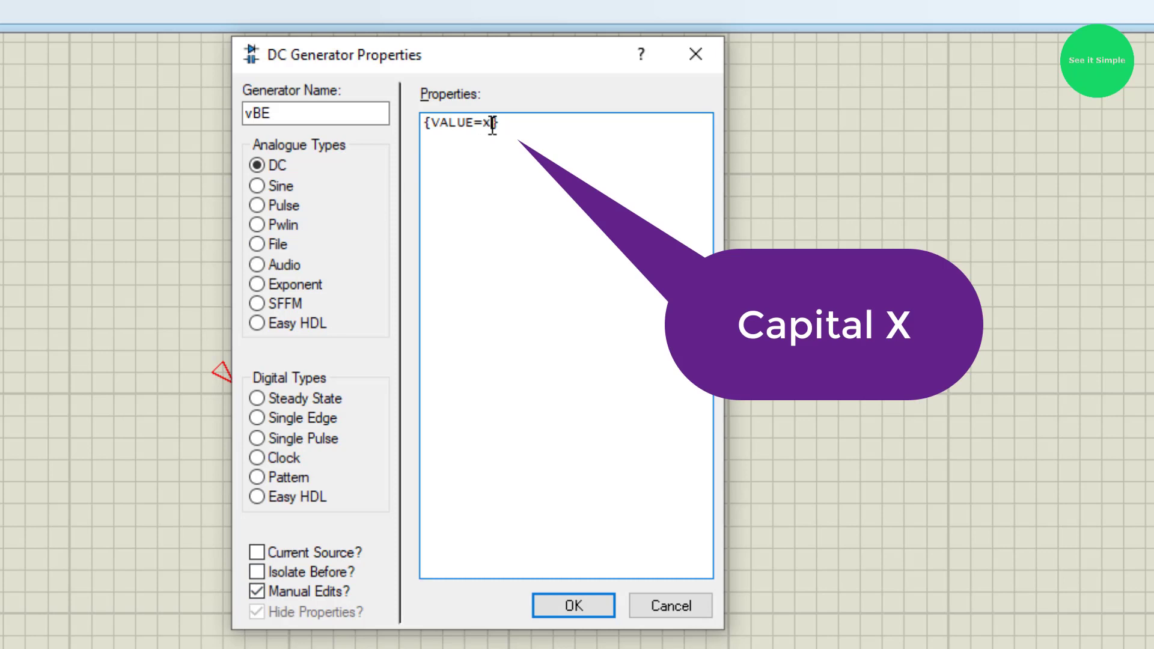
click(549, 607)
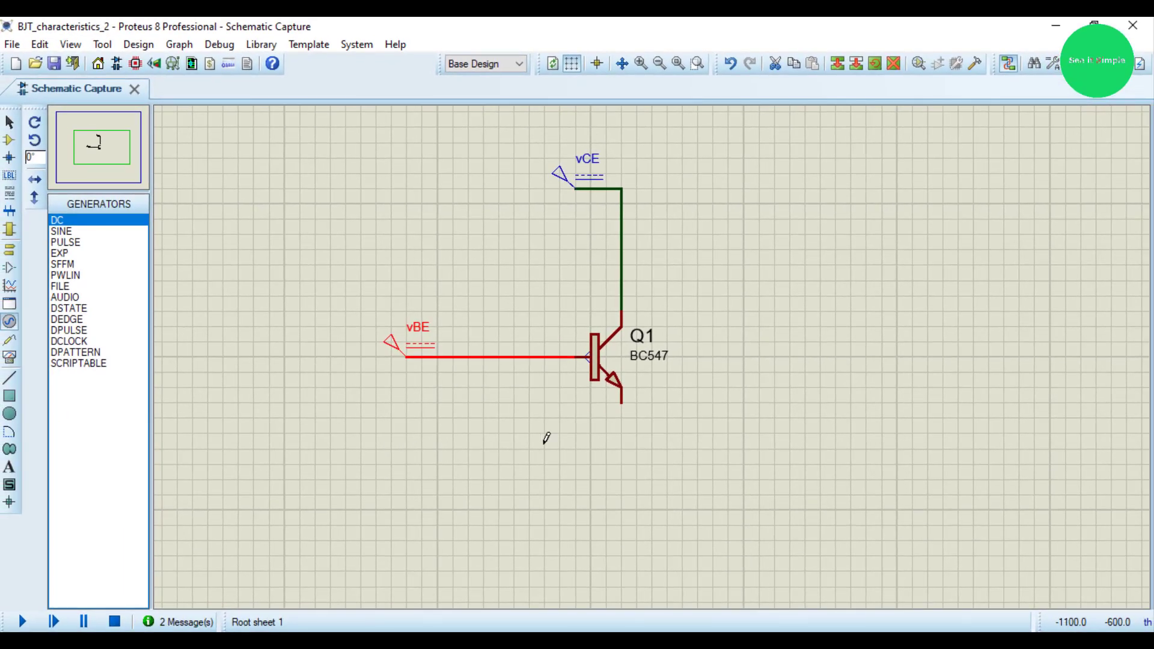
Place a GROUND terminal below Q1 and wire the emitter down to it
click(9, 251)
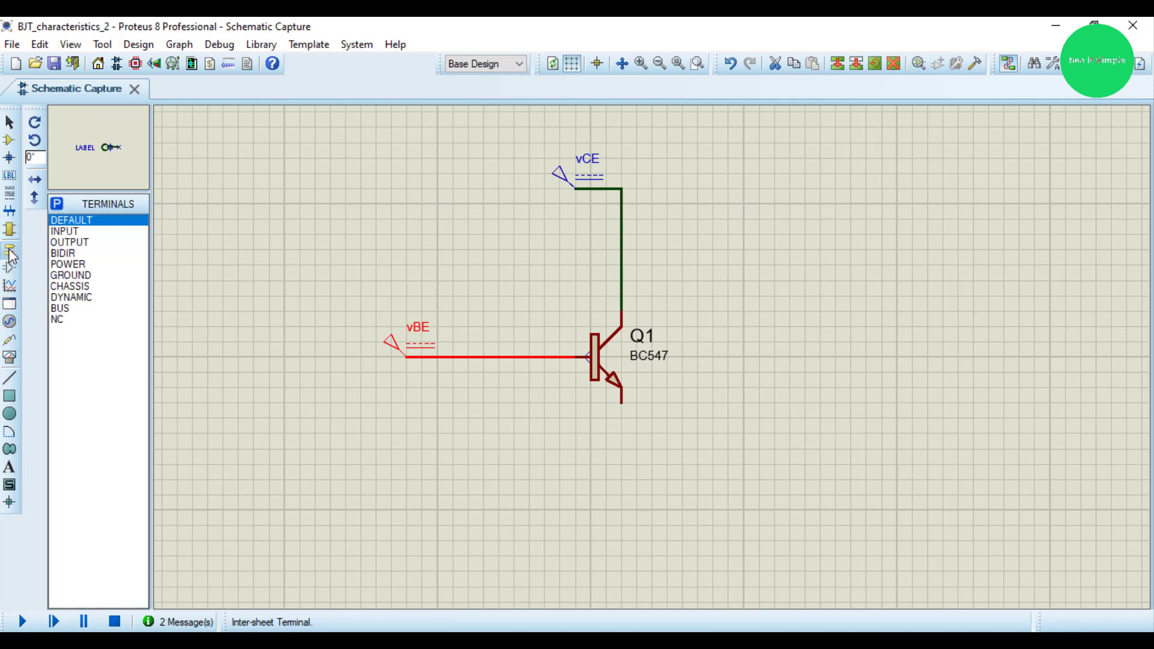
click(71, 276)
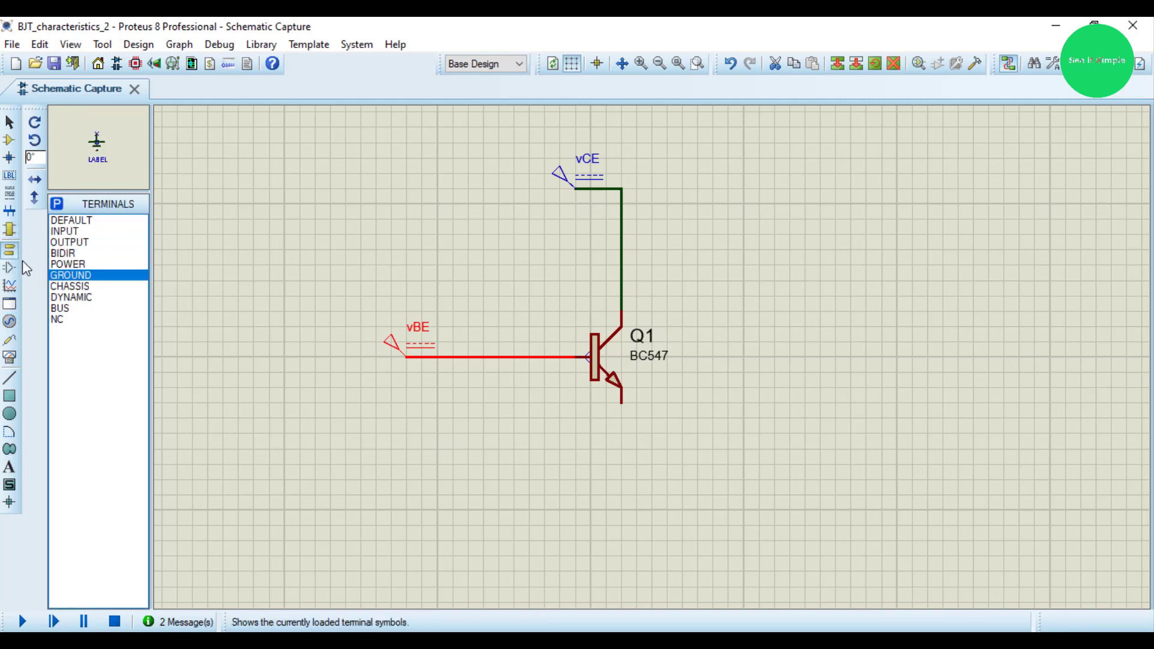
click(621, 510)
click(621, 402)
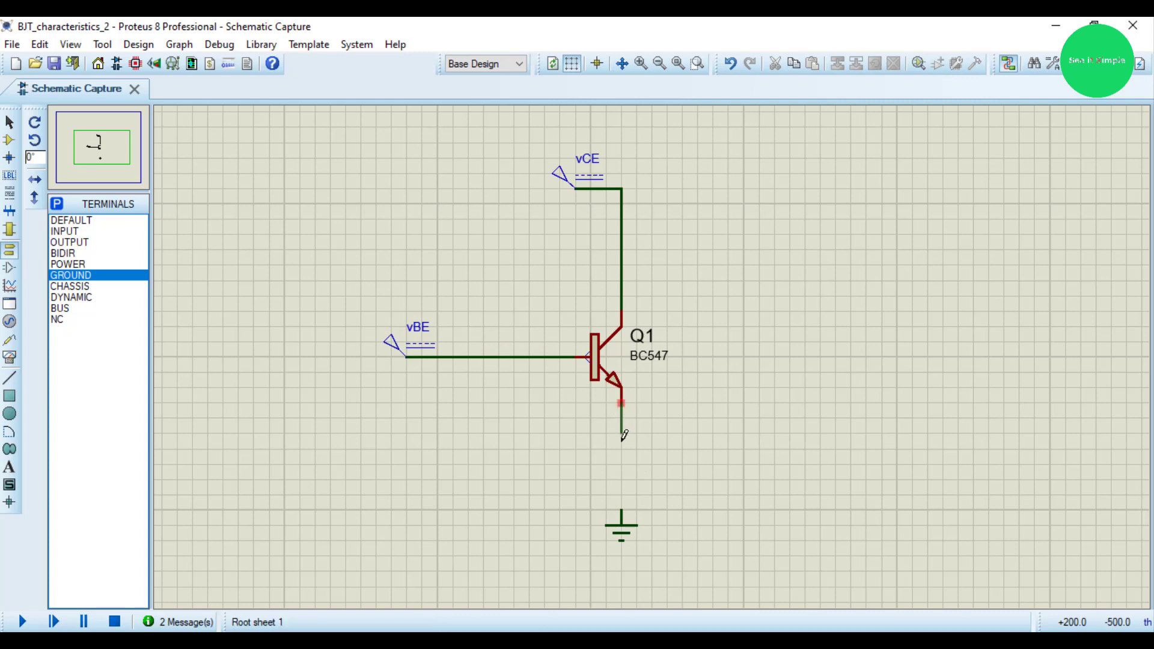
click(621, 510)
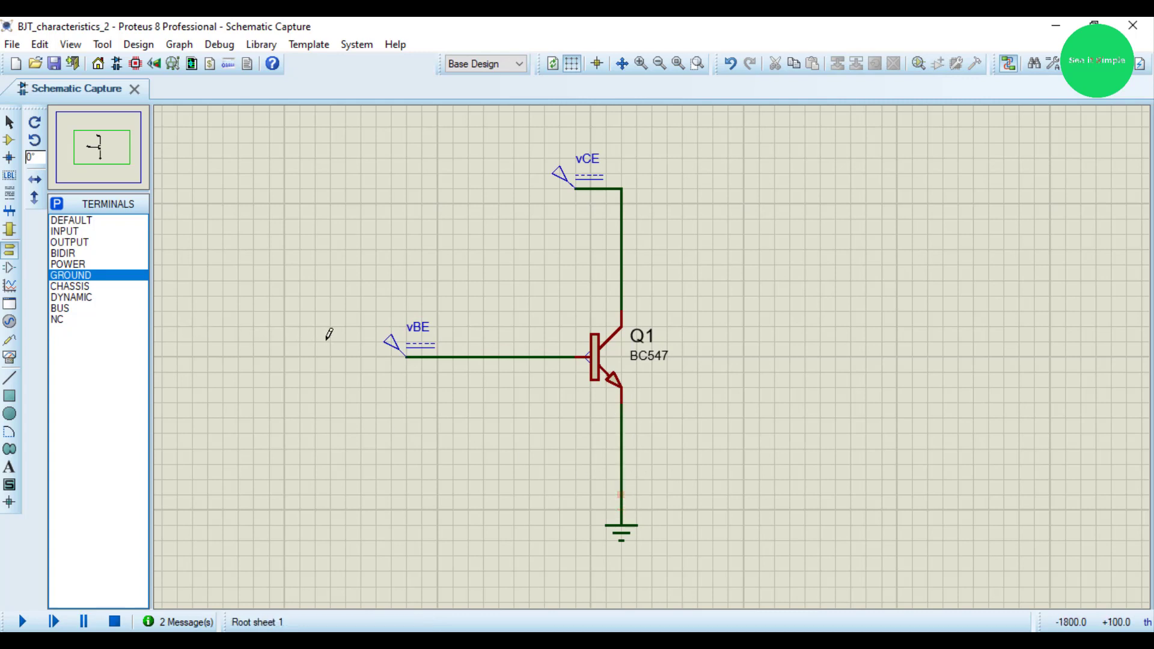
Place a CURRENT probe on the wire between vBE and Q1's base
click(9, 339)
click(79, 221)
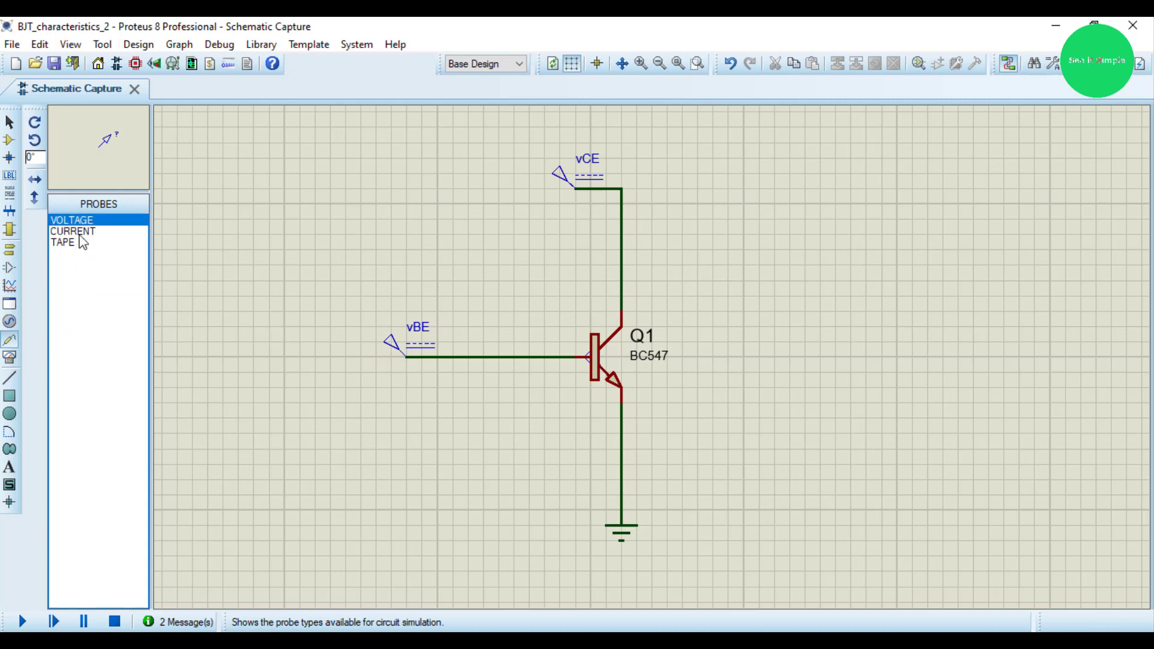
click(82, 233)
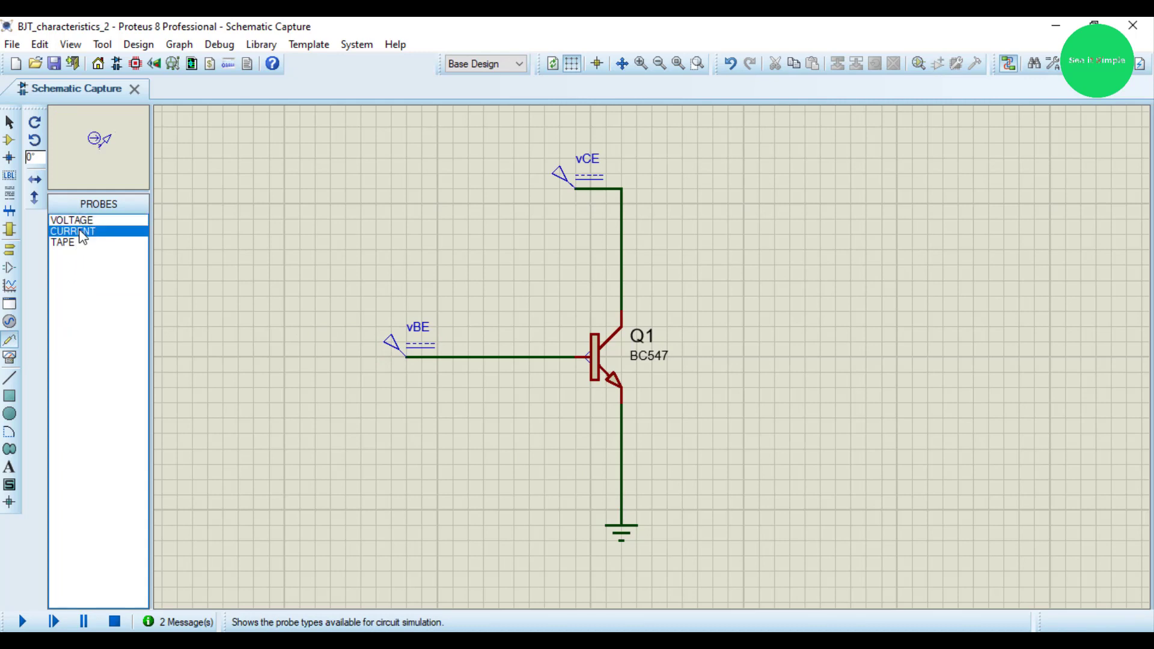
click(491, 351)
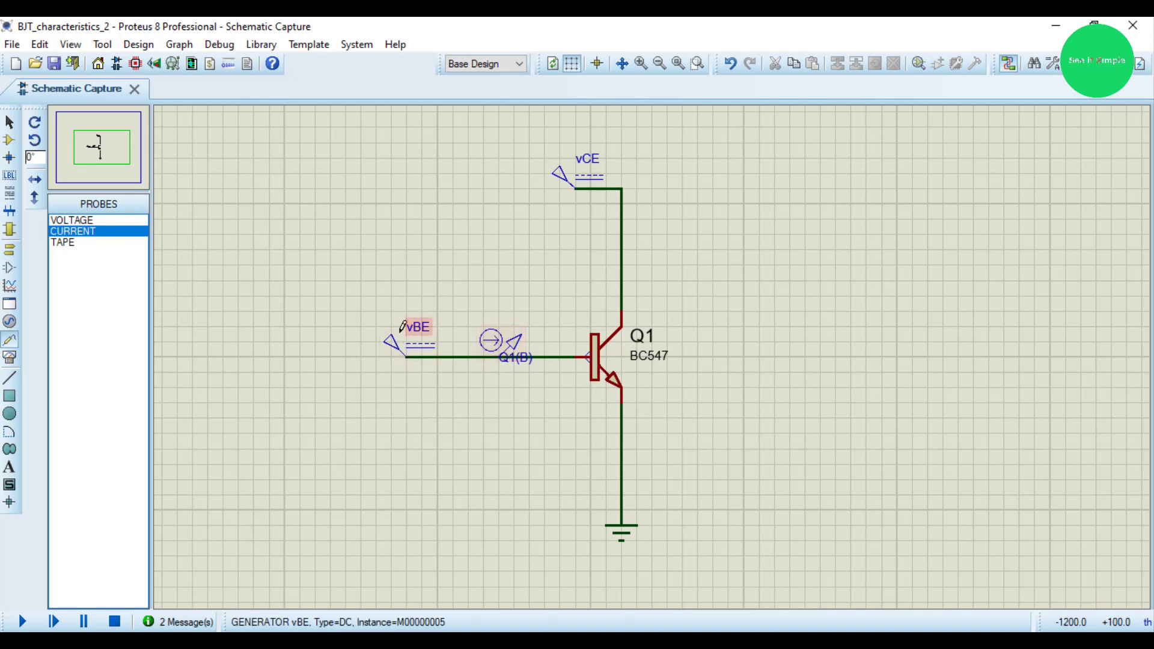
Rename the current probe IB and move its label above the probe
click(505, 343)
click(505, 343)
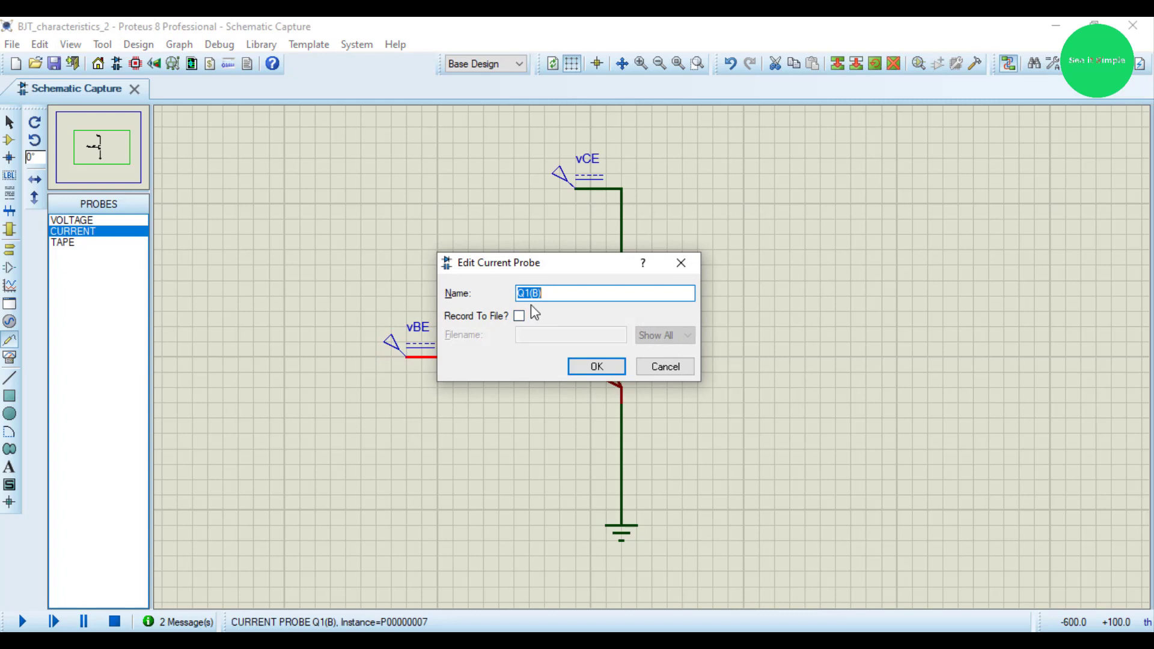
text(IB)
key(Return)
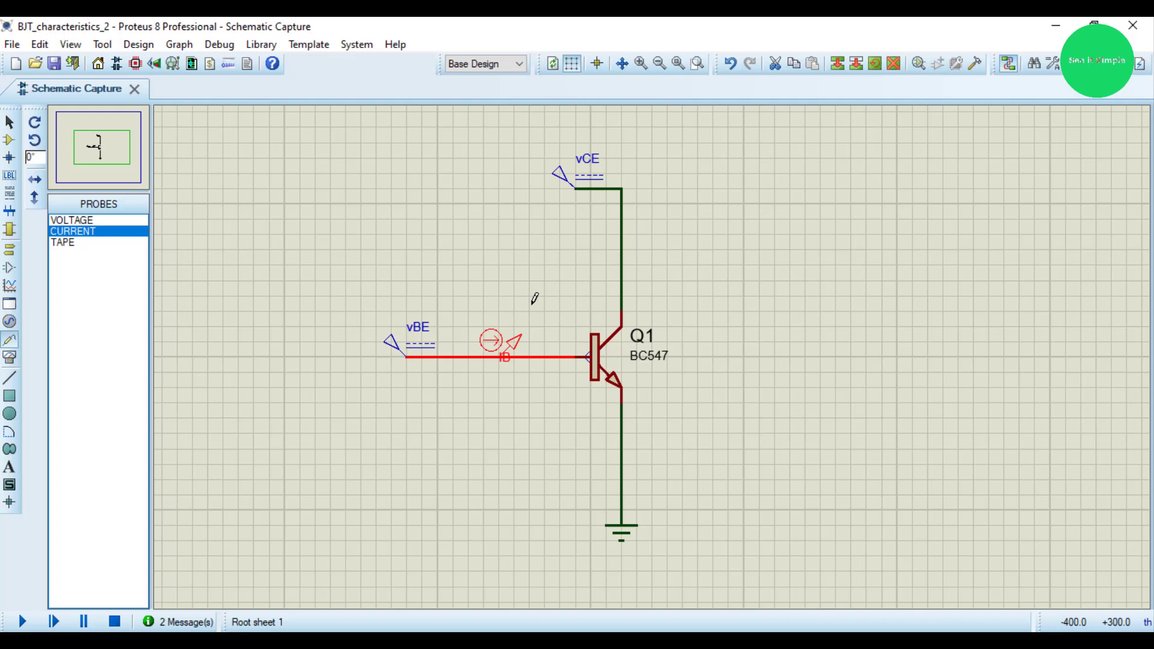
click(505, 361)
drag(505, 327, 489, 310)
click(518, 407)
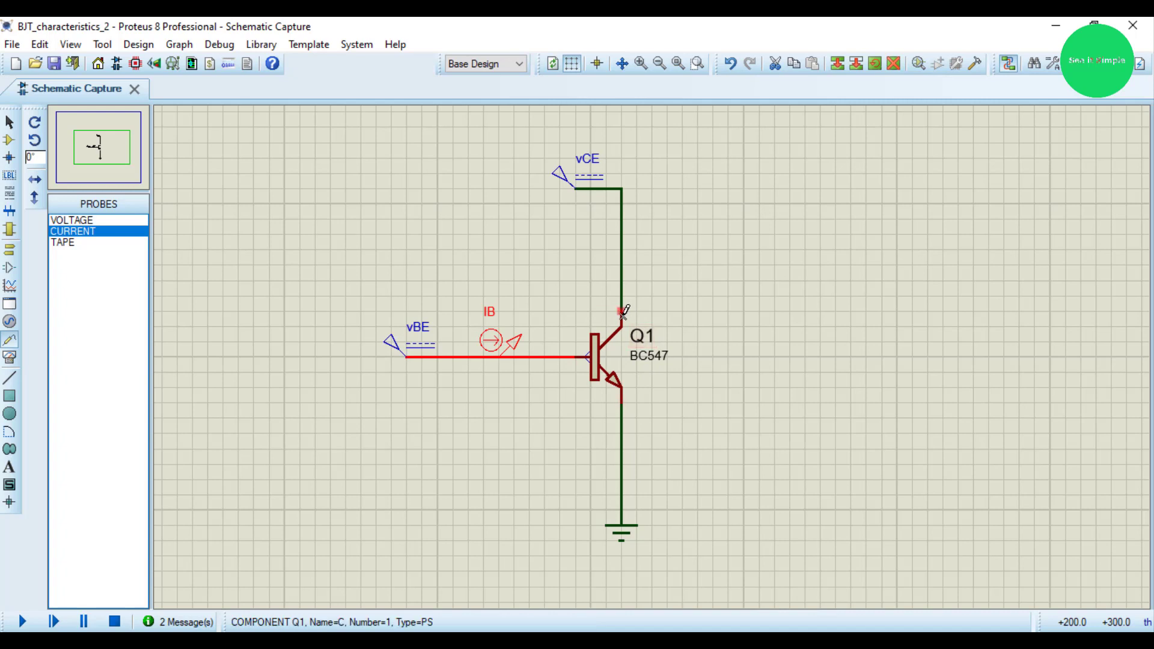
click(703, 281)
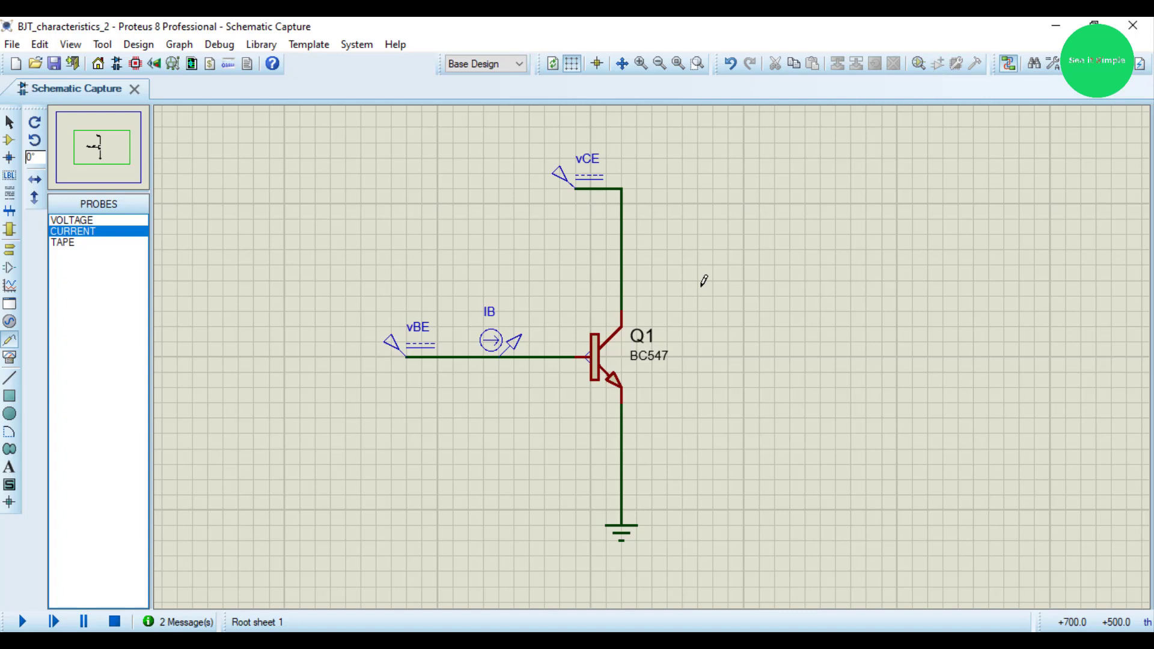
click(10, 359)
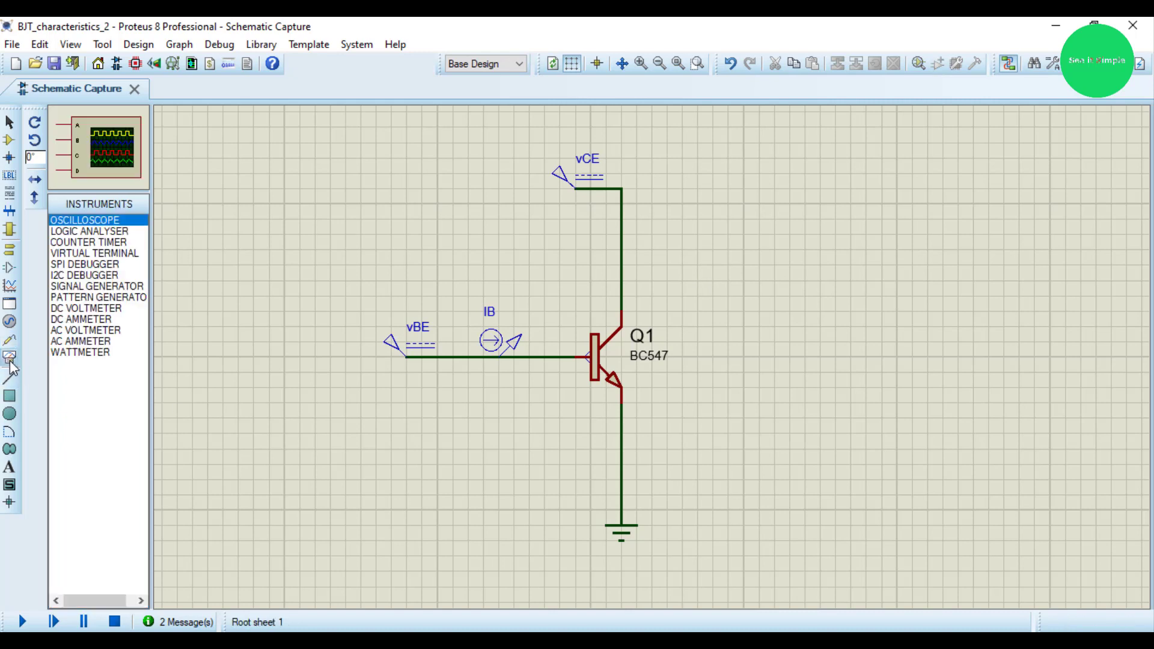
Draw a DC SWEEP graph and drag it to the right of the circuit
click(9, 323)
click(10, 285)
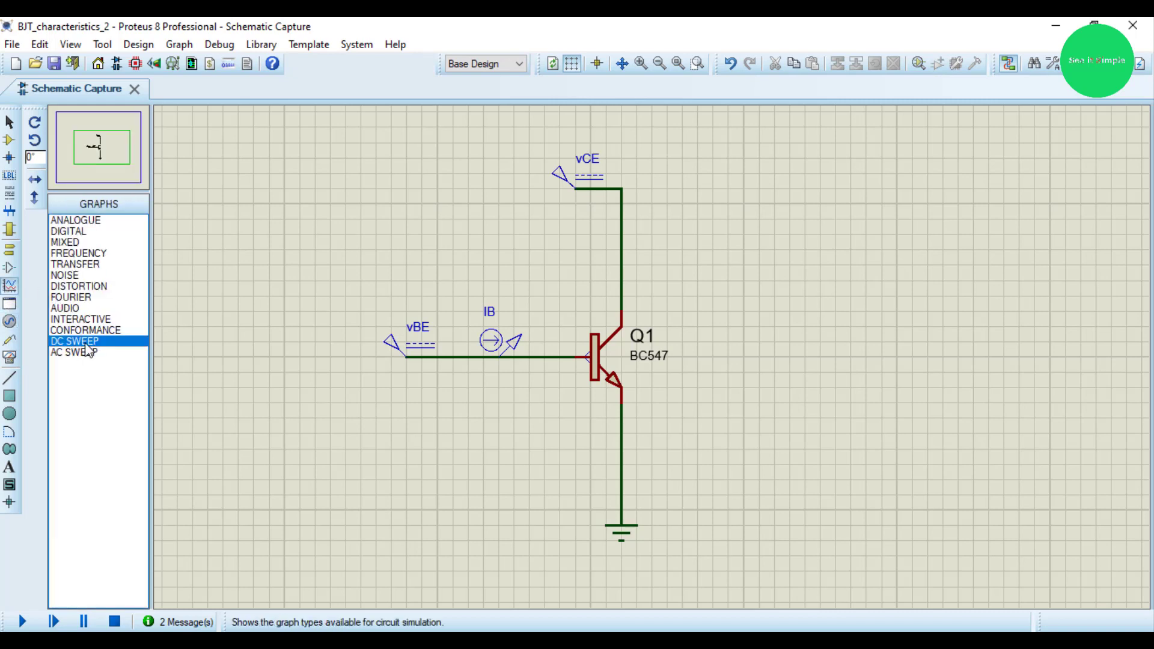
drag(346, 127, 685, 547)
click(521, 349)
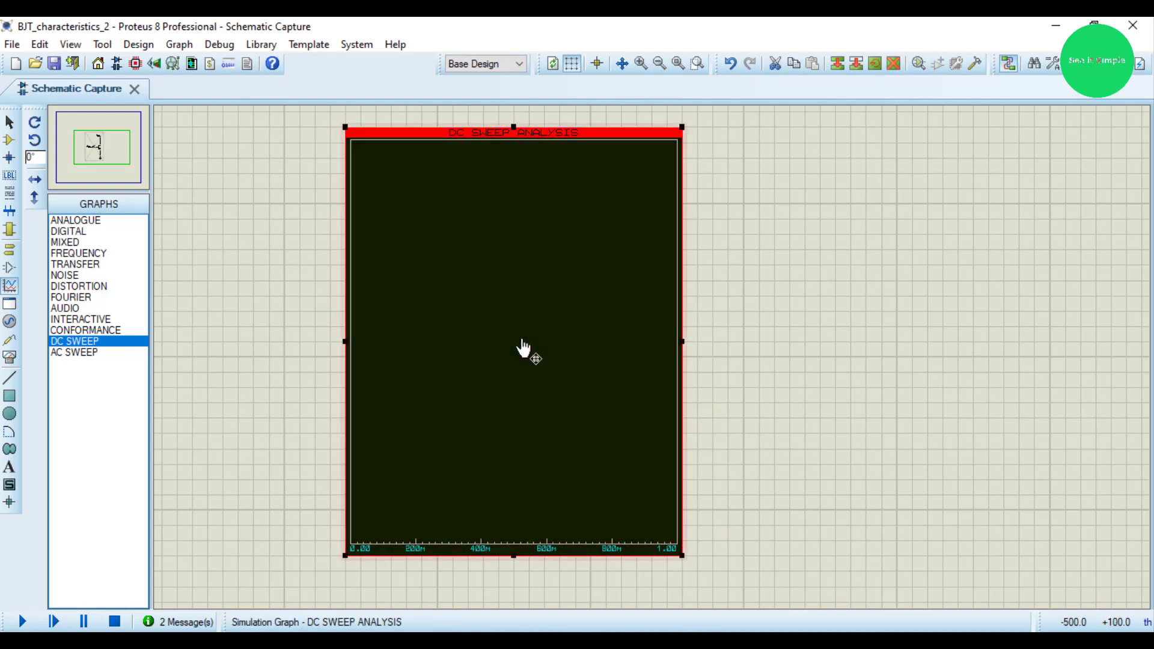
right_click(525, 350)
click(593, 261)
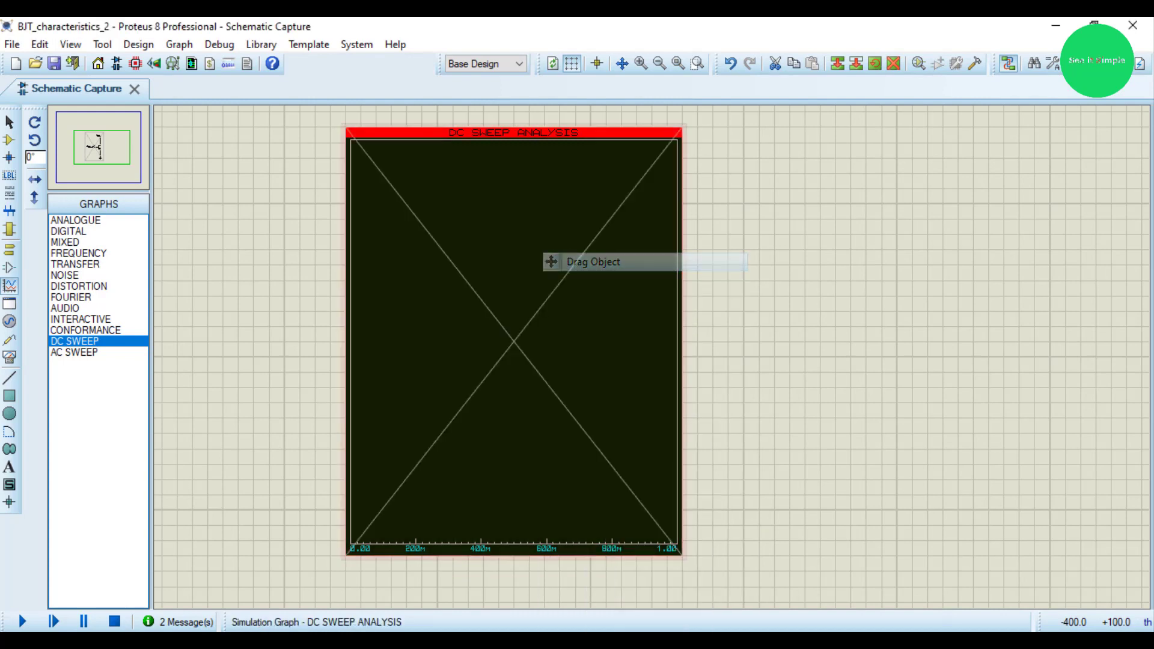
click(932, 368)
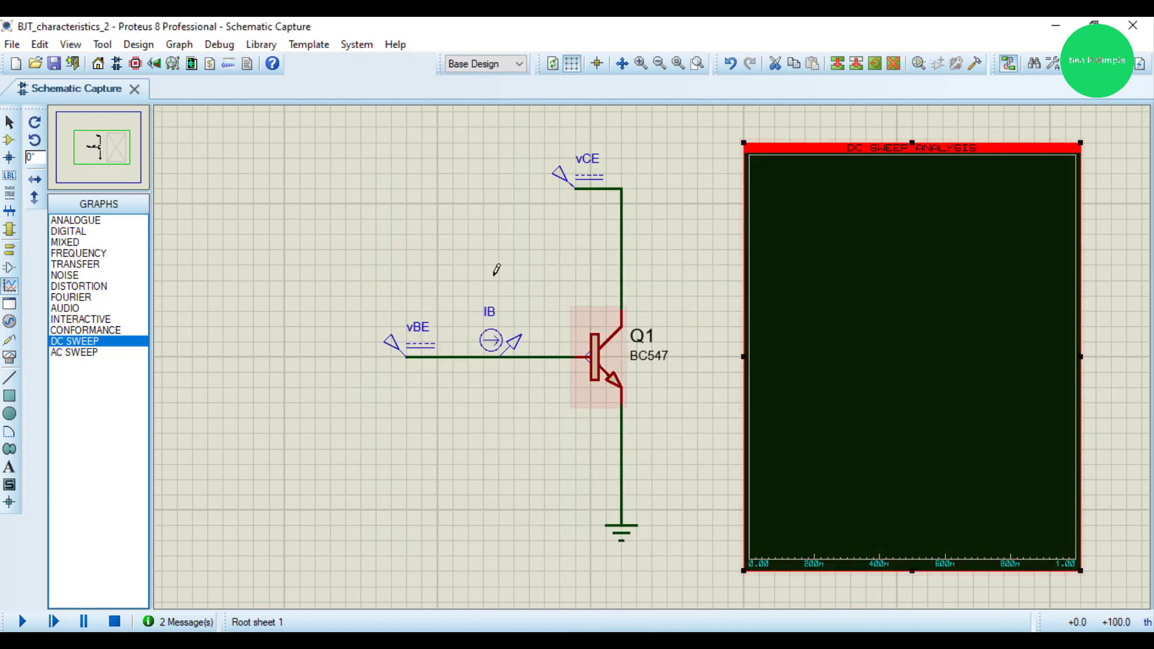
Block-move the whole circuit left and stretch the graph's left edge toward it
click(9, 122)
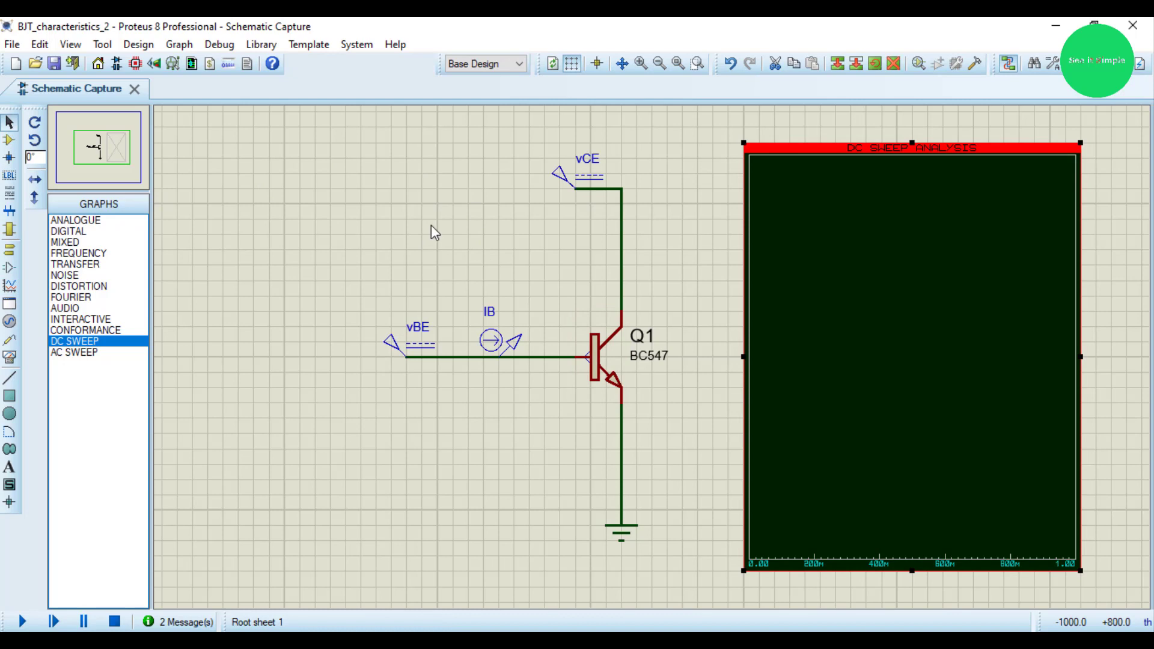
drag(361, 142, 712, 555)
right_click(620, 391)
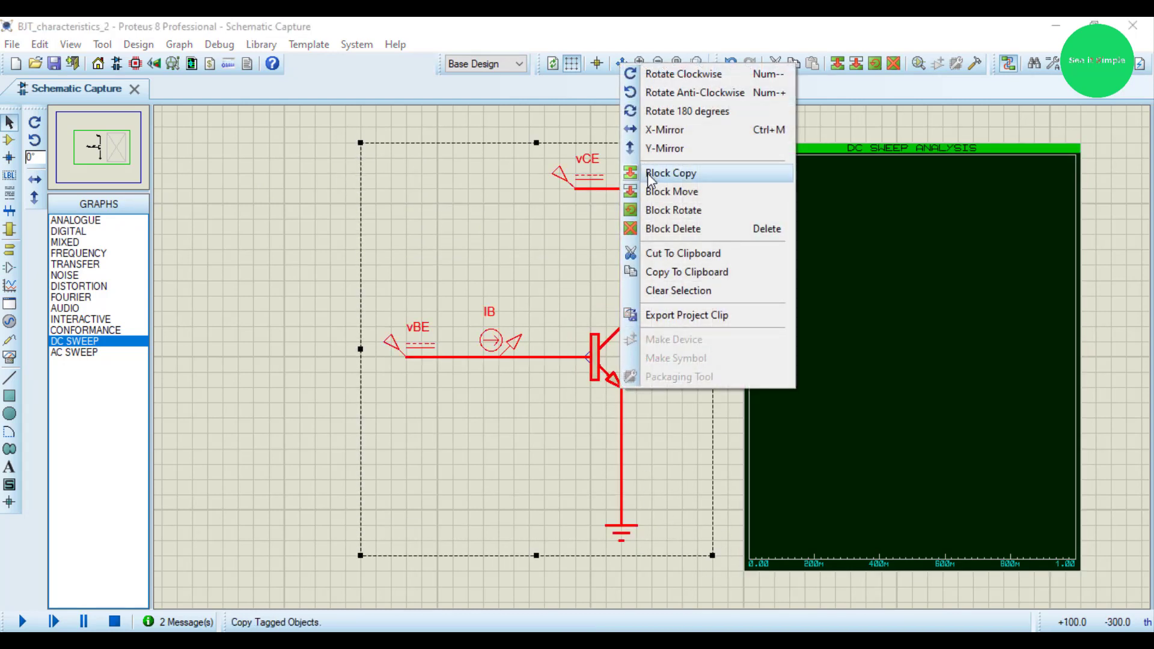
click(666, 191)
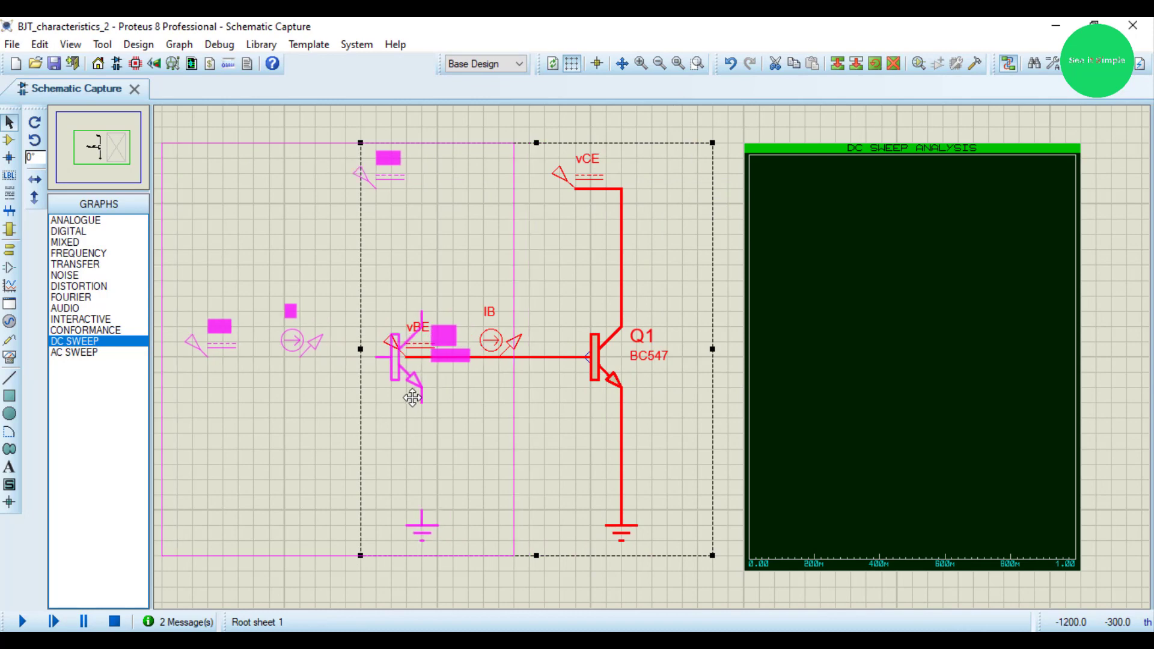
click(398, 392)
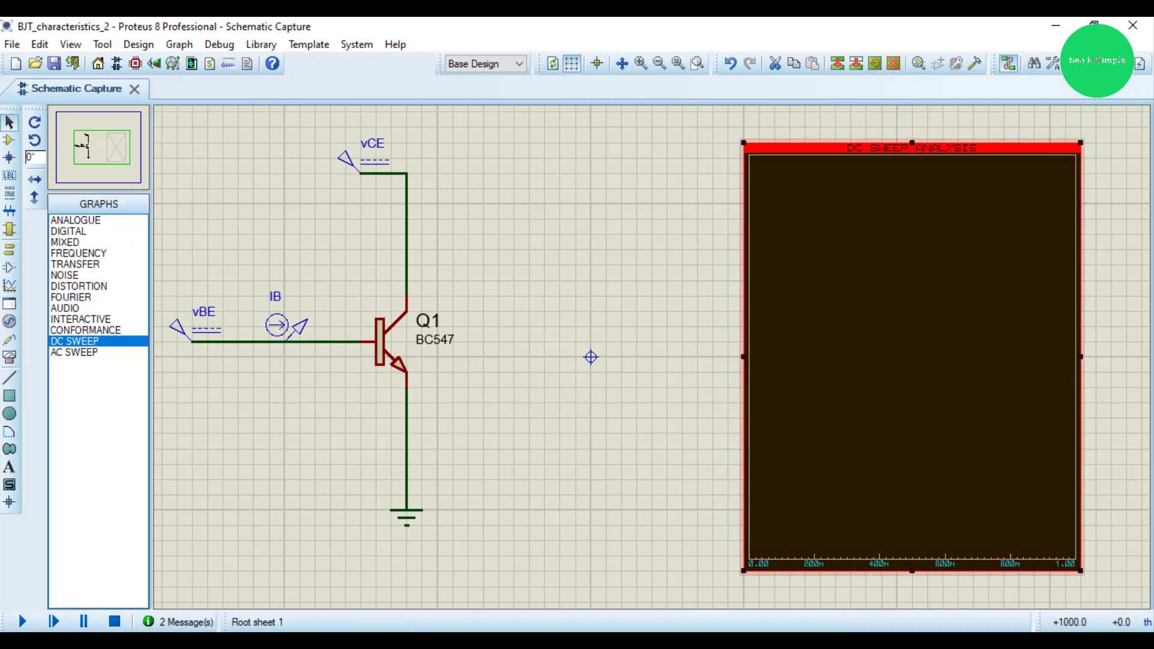
drag(743, 357, 482, 372)
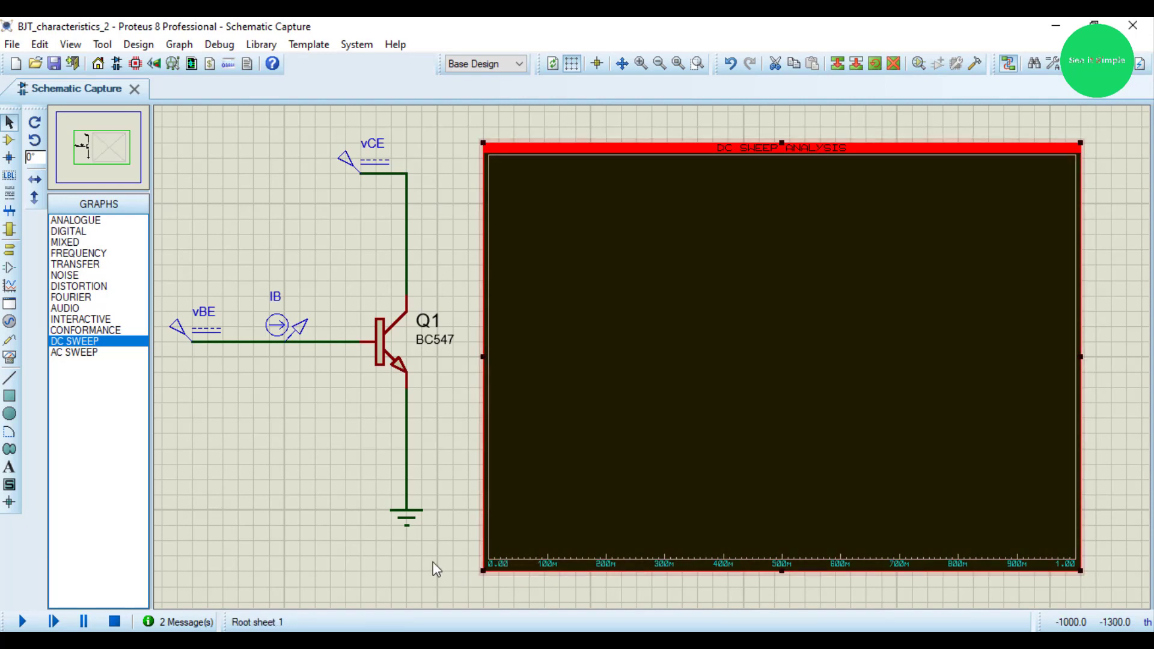
click(432, 561)
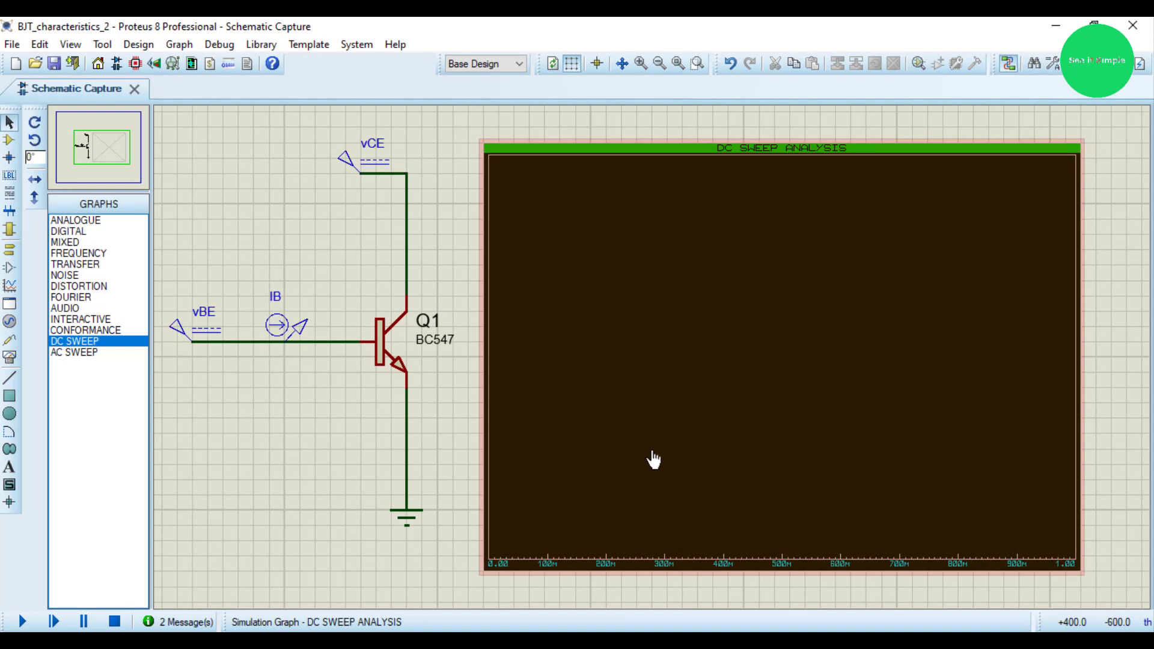
Undo an accidental graph deletion, then change the DC sweep stop value to 10
right_click(654, 460)
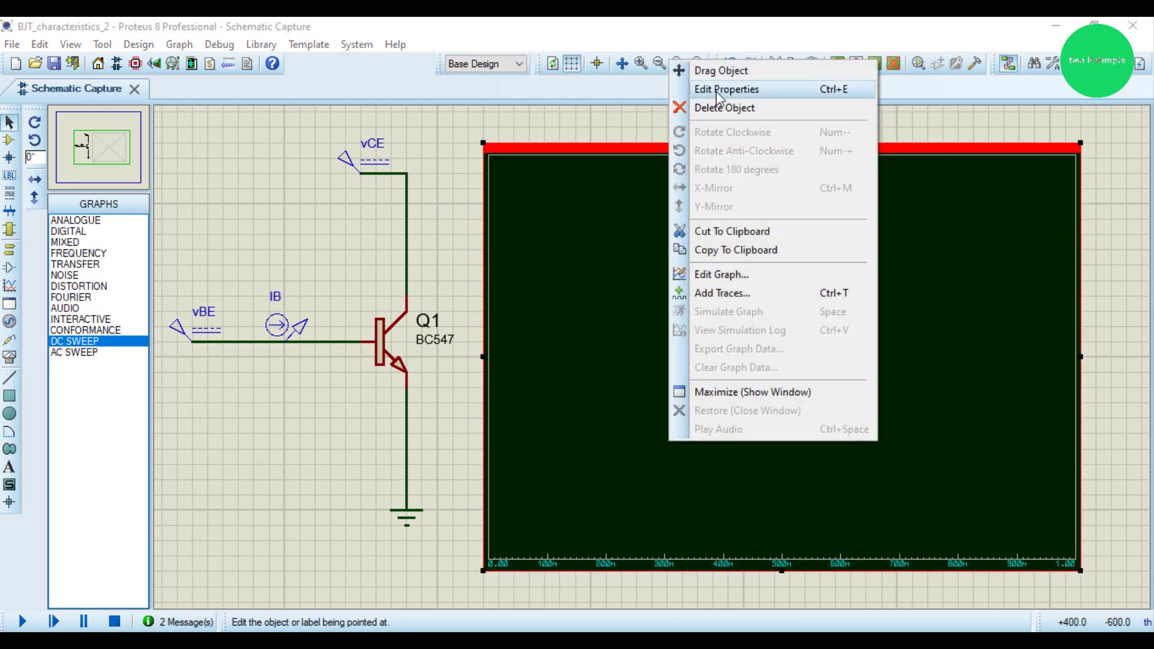
click(724, 108)
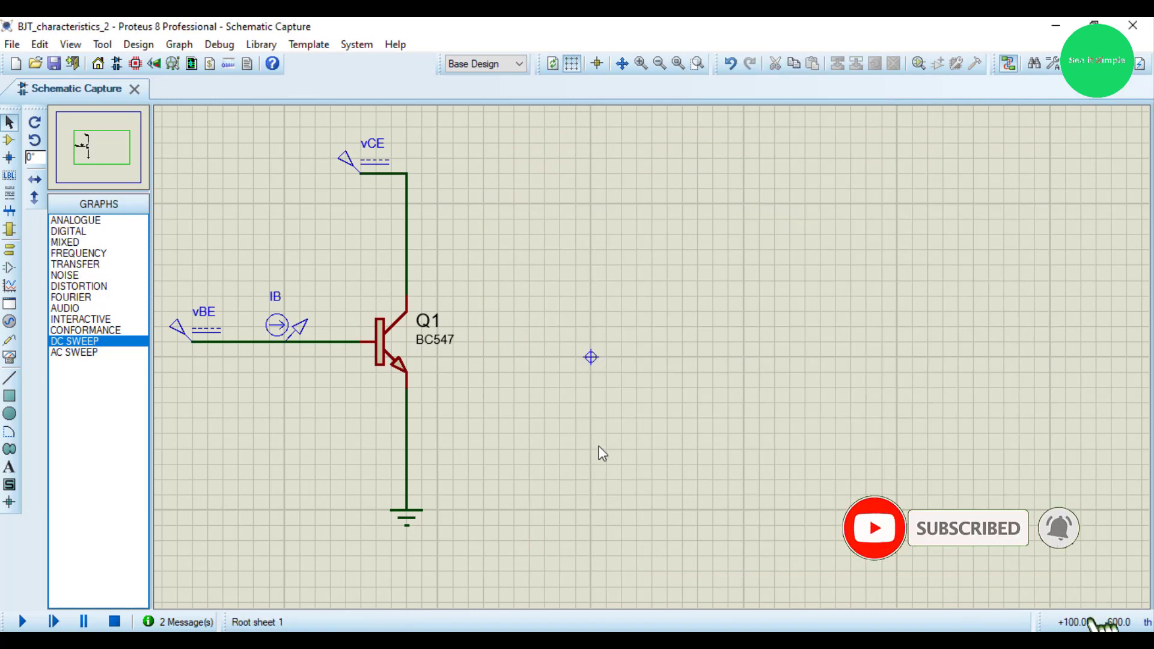
key(ctrl+z)
right_click(611, 428)
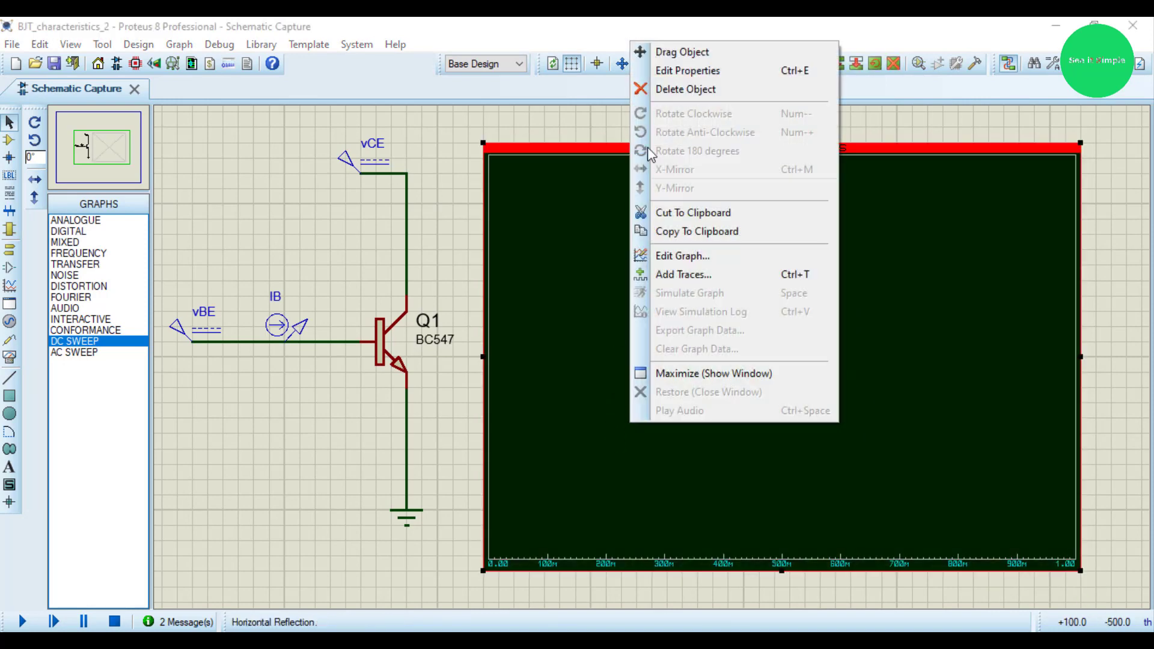
click(694, 70)
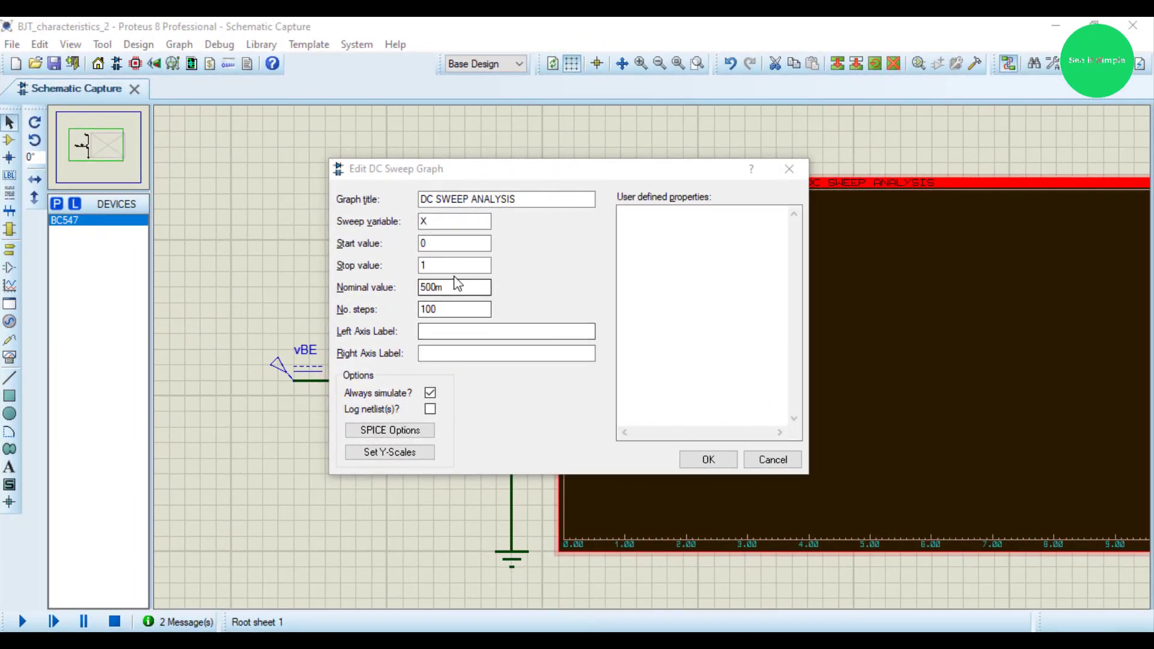
click(326, 269)
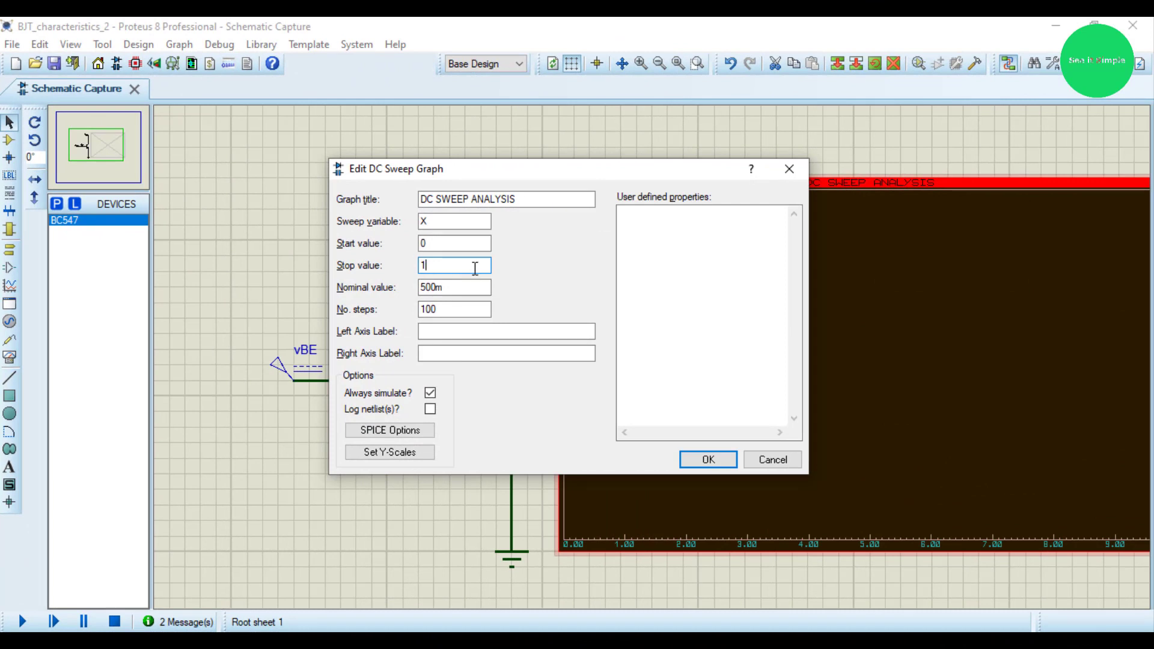
text(0)
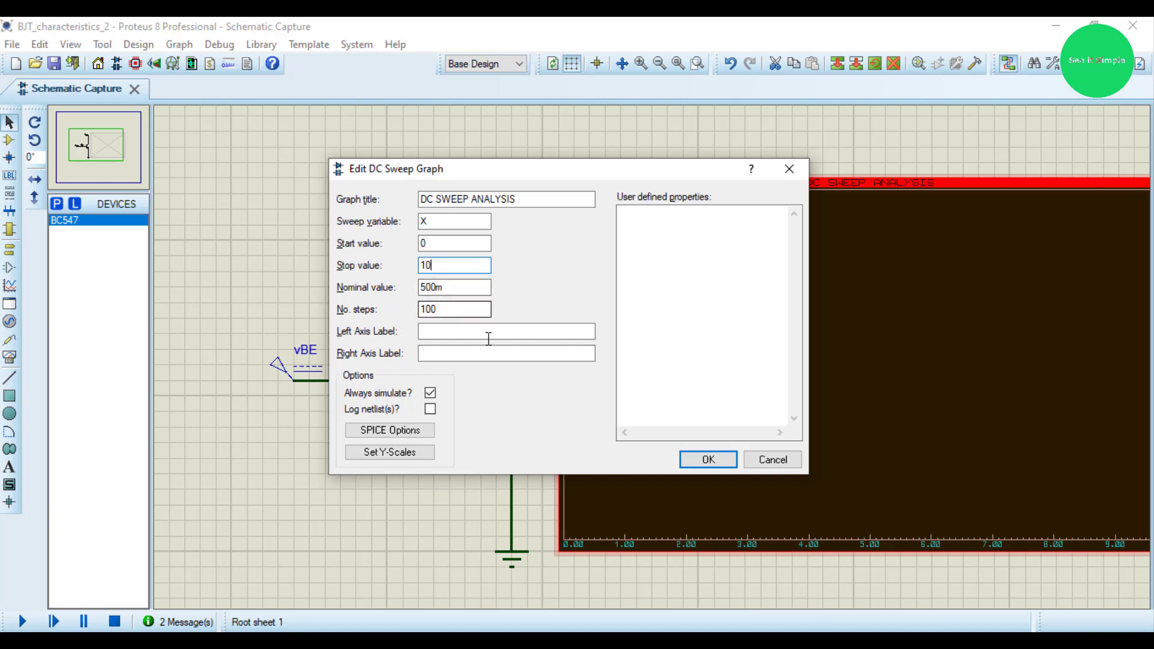
Apply the 0–10 sweep range and add an analog trace for probe IB
click(708, 461)
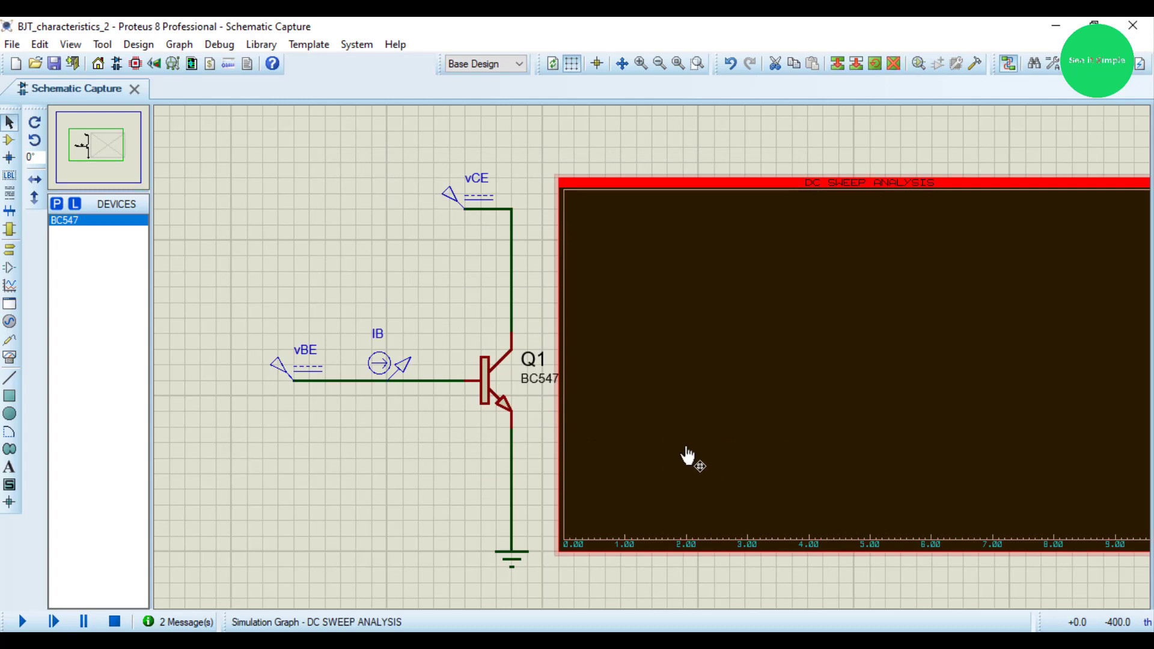
right_click(685, 416)
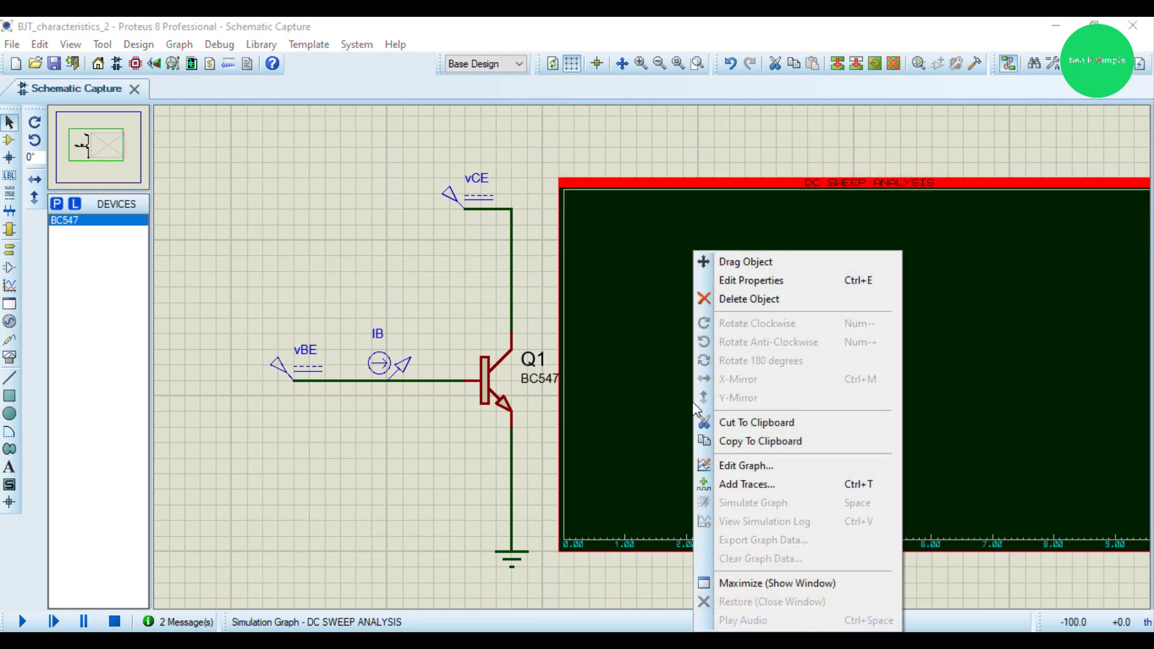
click(731, 483)
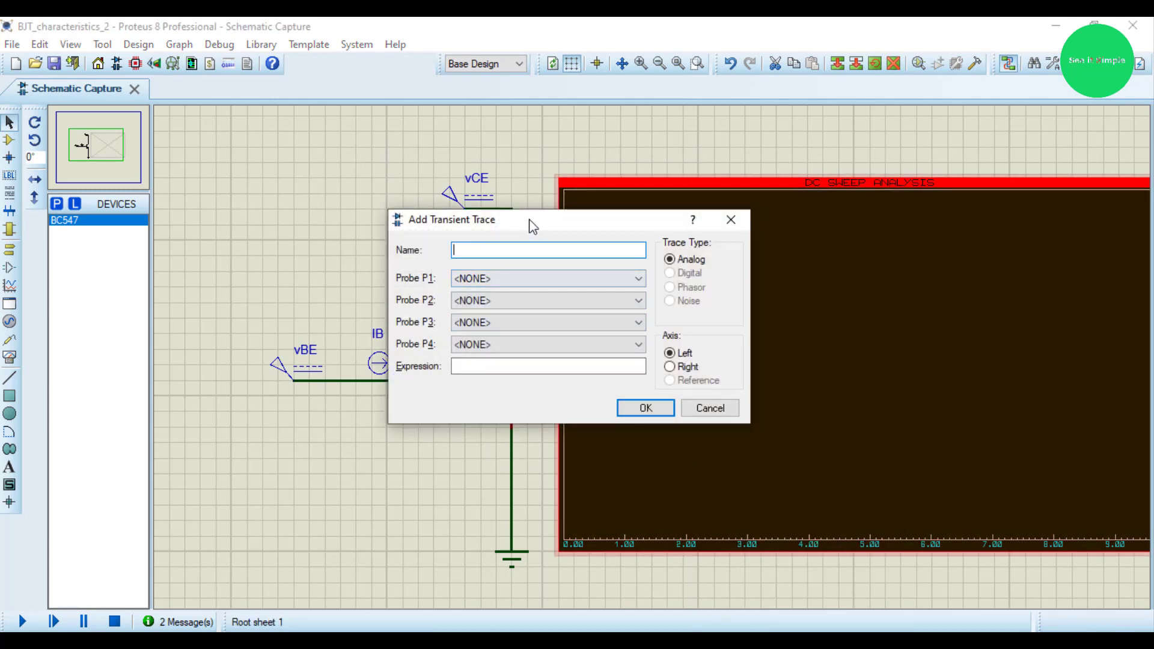
drag(531, 224, 754, 235)
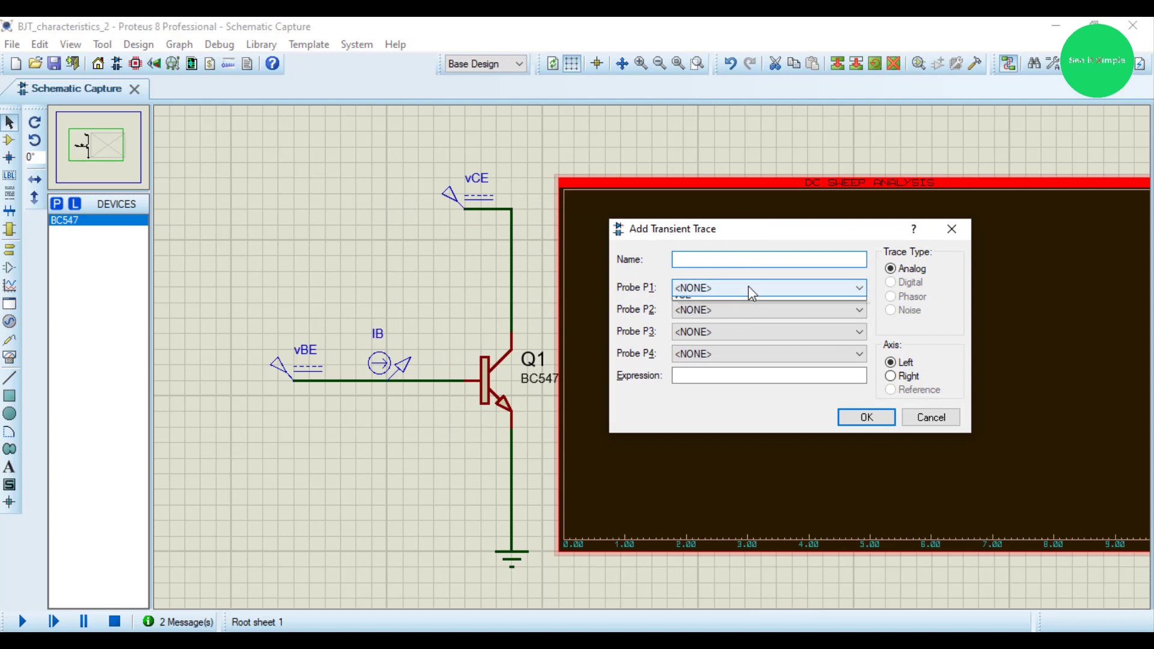
click(748, 287)
click(679, 315)
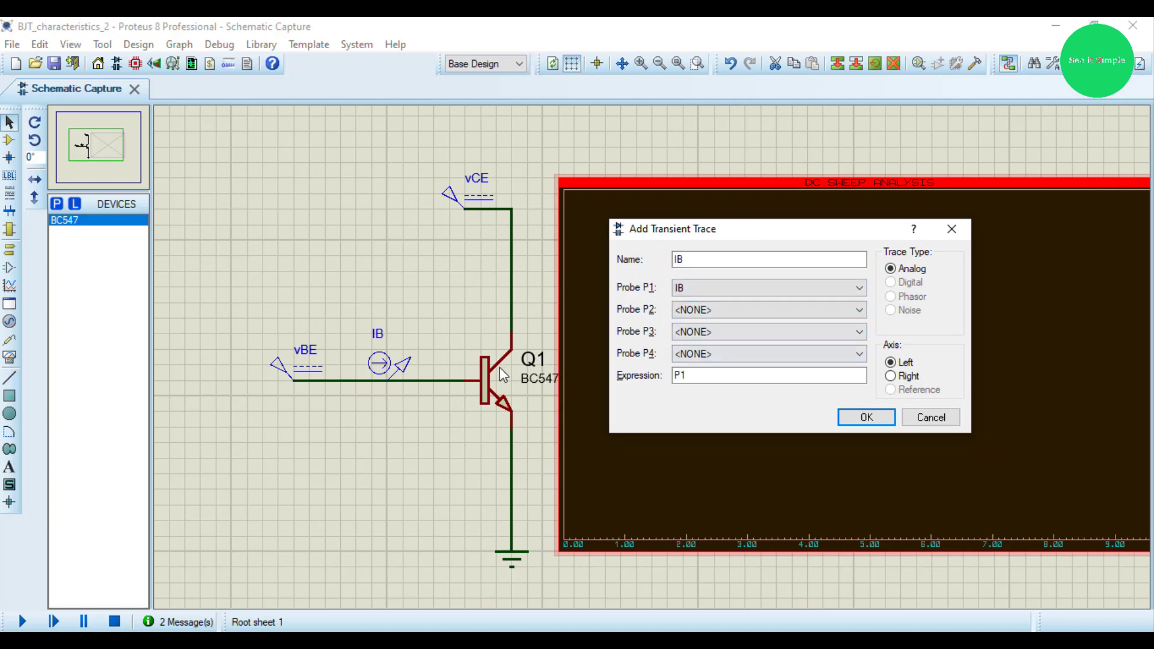
click(861, 419)
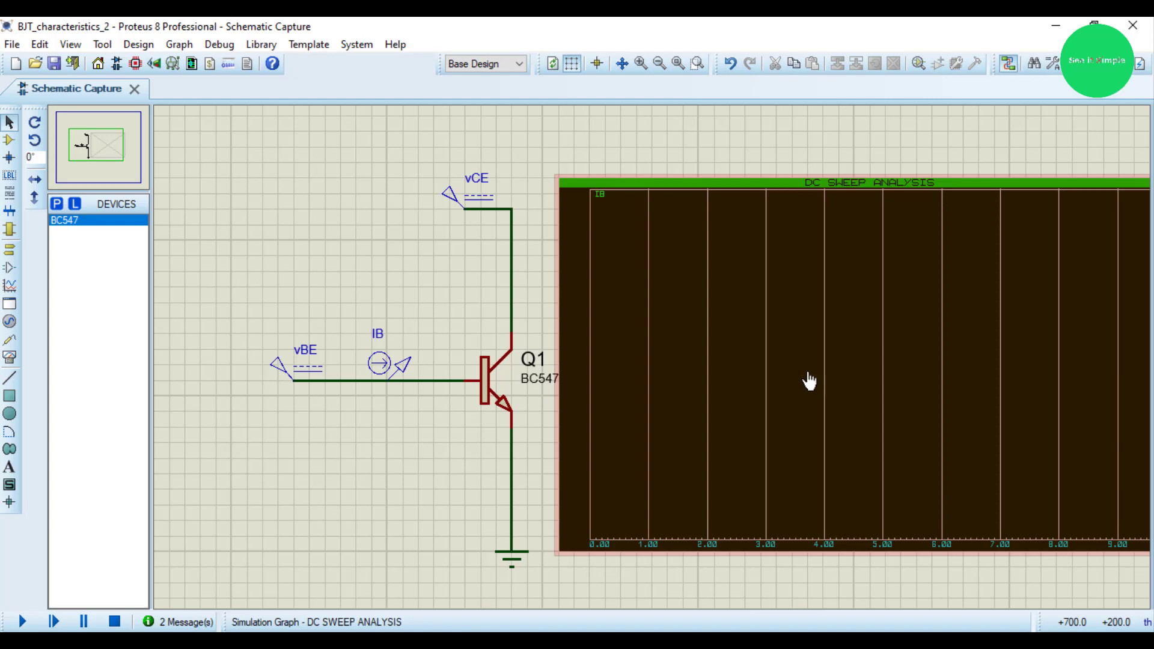
Simulate the DC sweep graph and maximize it, showing IB rising to about 115m
click(447, 354)
click(102, 147)
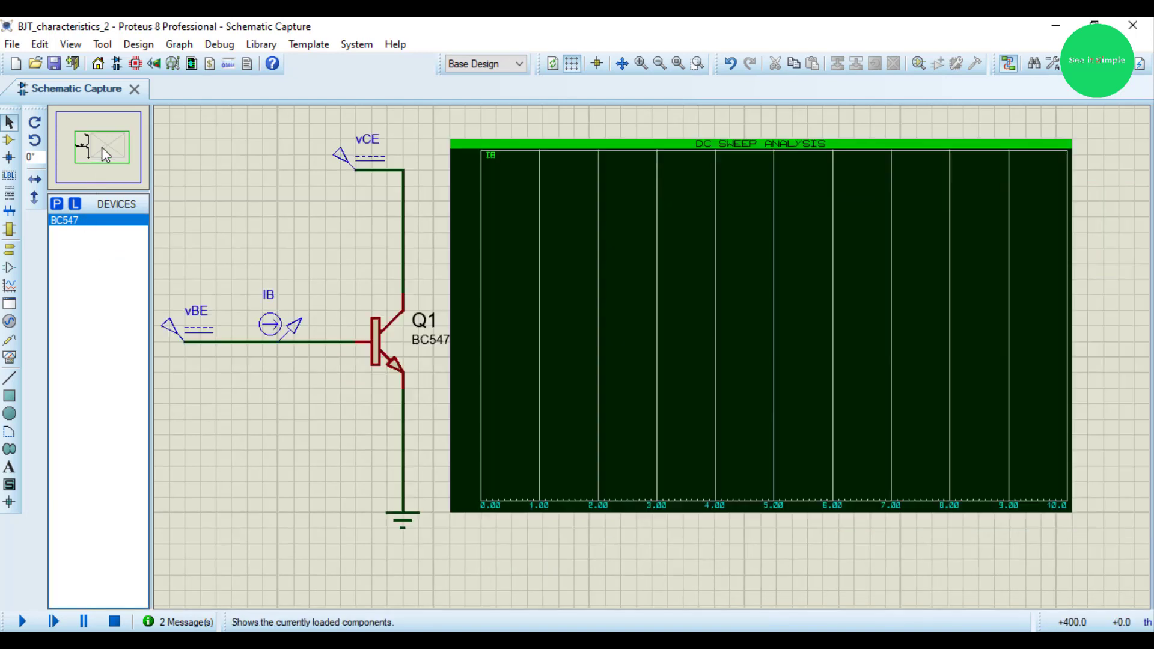
click(602, 301)
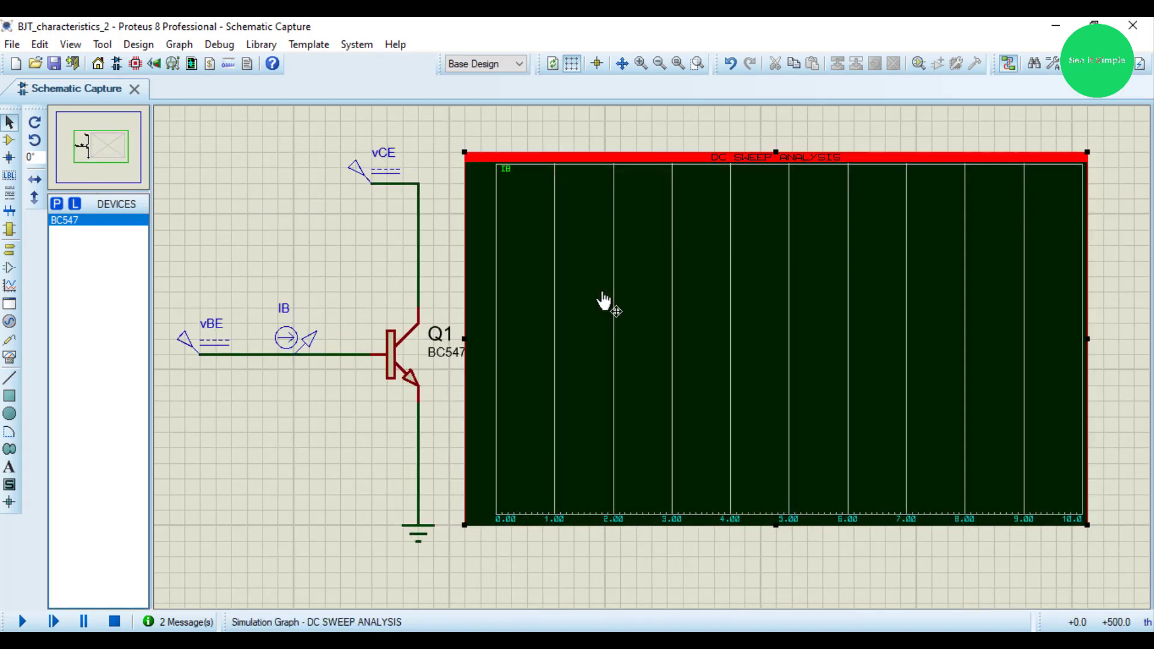
right_click(604, 301)
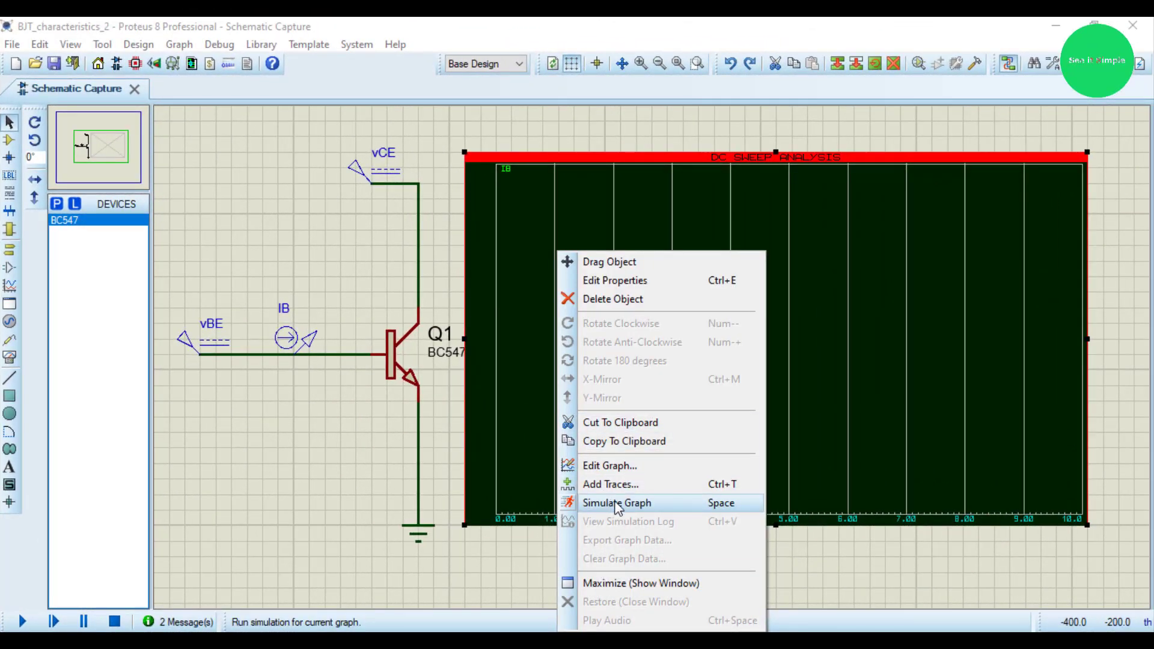
click(617, 508)
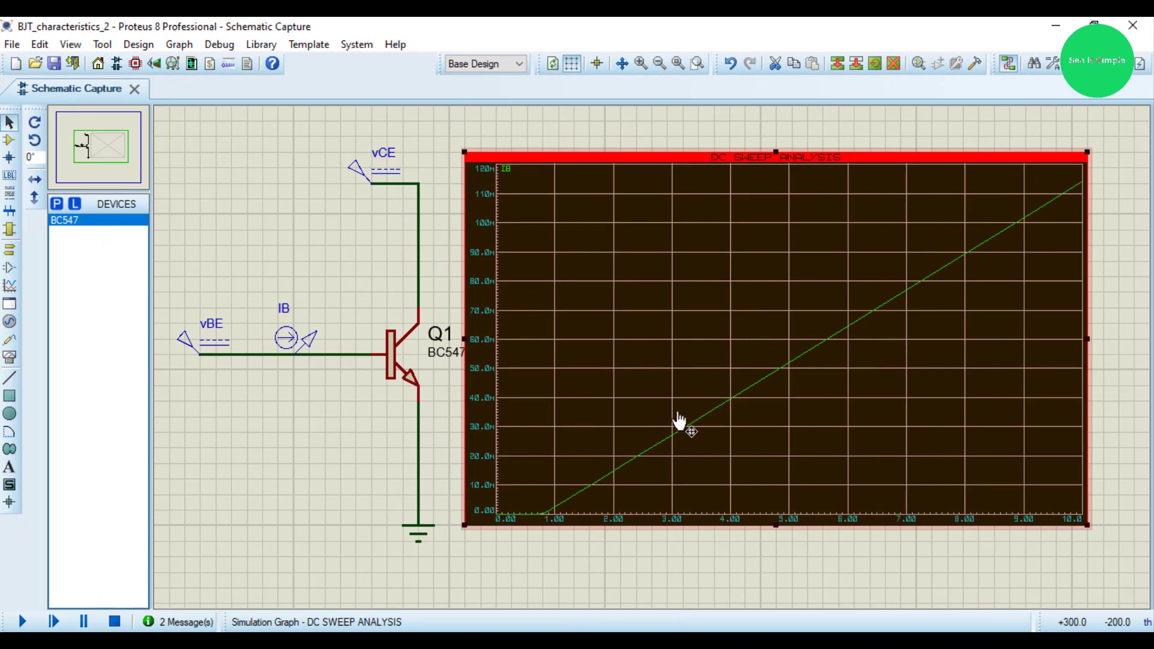
right_click(727, 424)
click(791, 365)
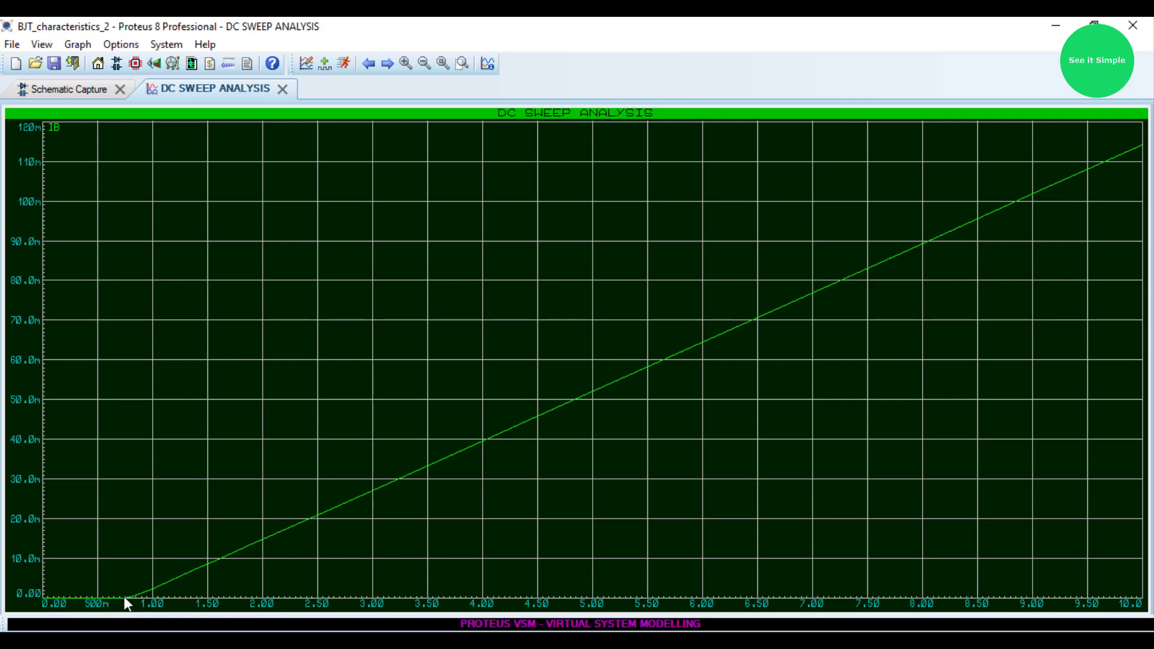
Zoom into the IB curve's knee and place a measurement marker near 800m (IB about 250u)
scroll(124, 596, up, 3)
scroll(722, 393, up, 1)
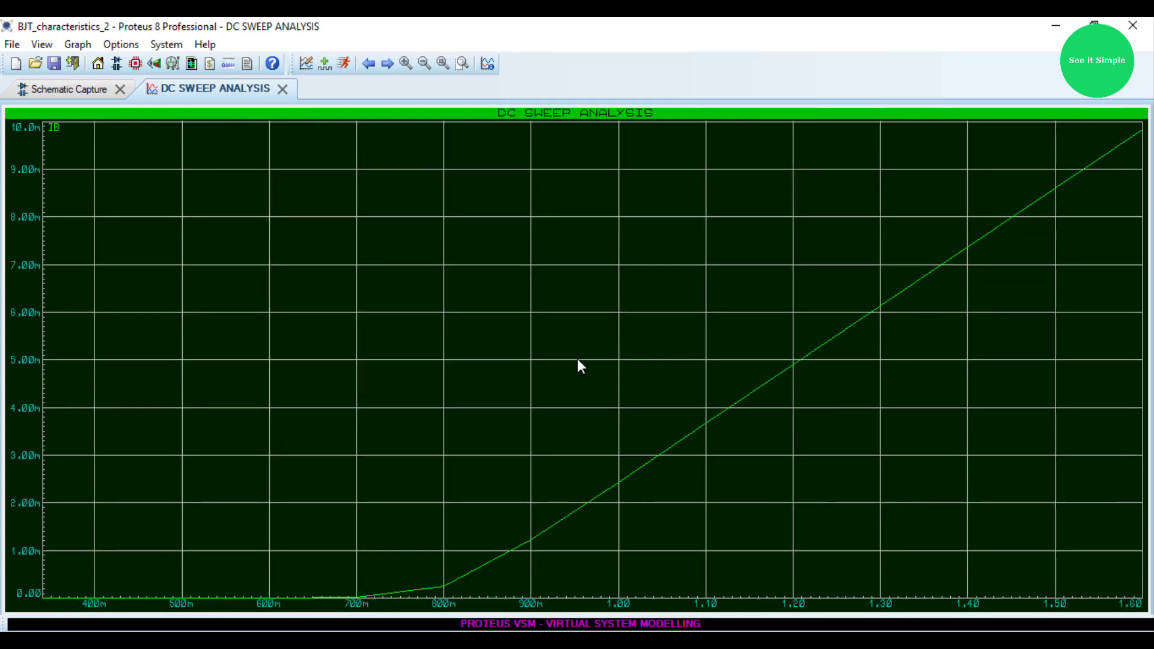
scroll(580, 362, up, 1)
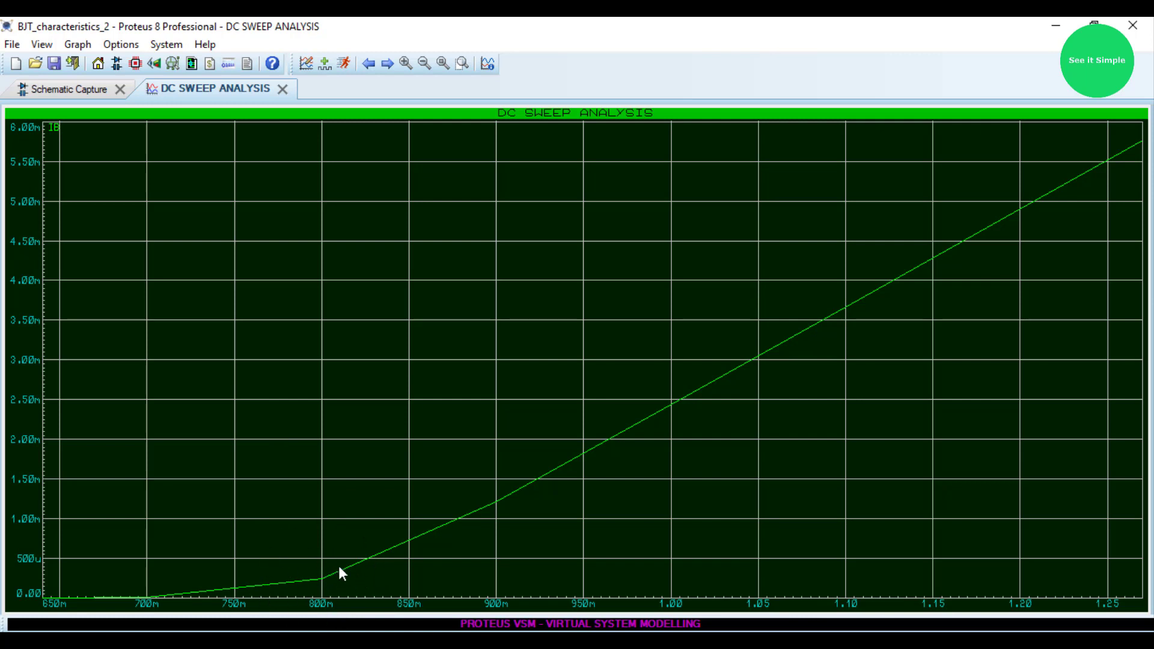
scroll(352, 564, up, 1)
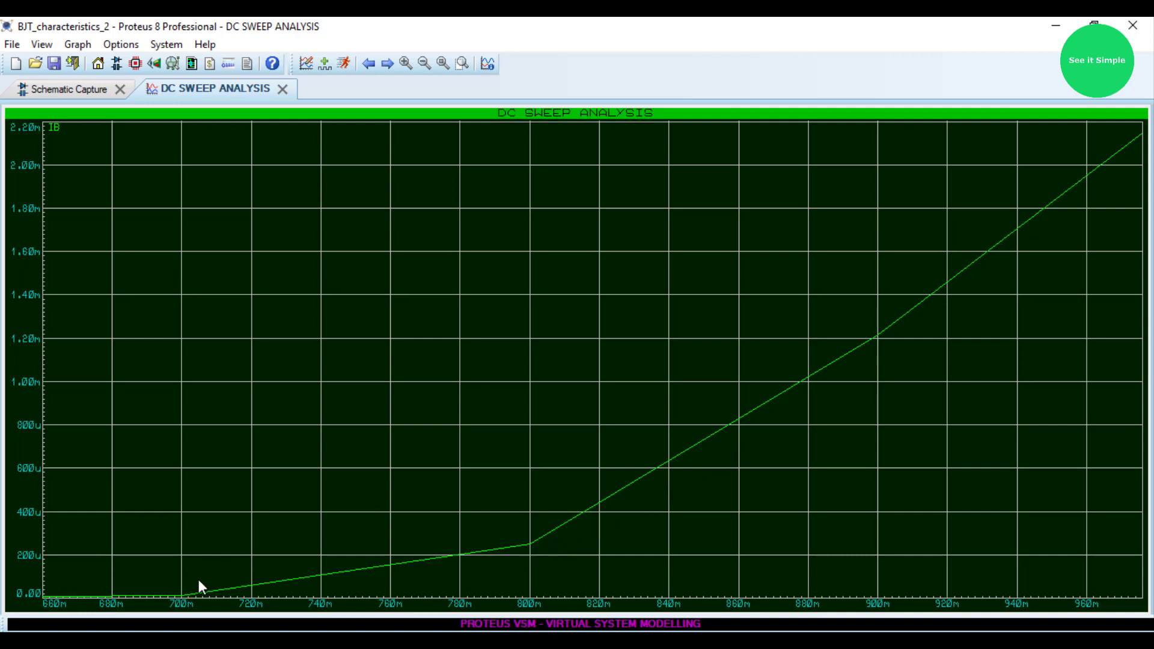
drag(515, 546, 529, 544)
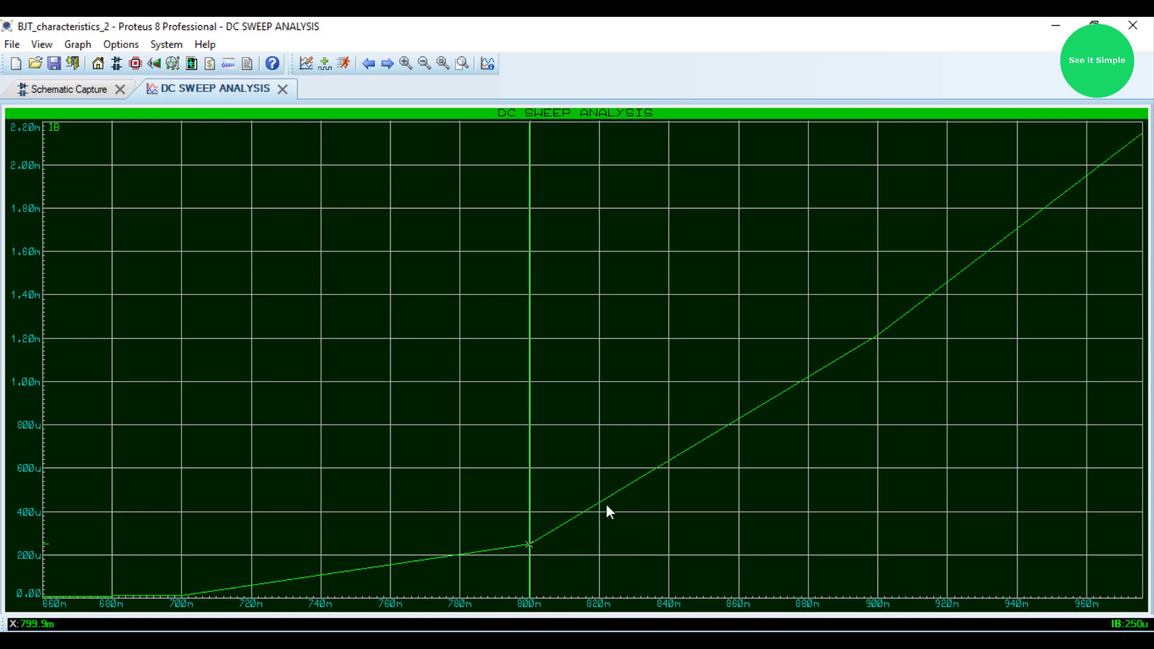
Readjust the zoom and move the measurement marker to about 832m on the curve
scroll(198, 280, down, 2)
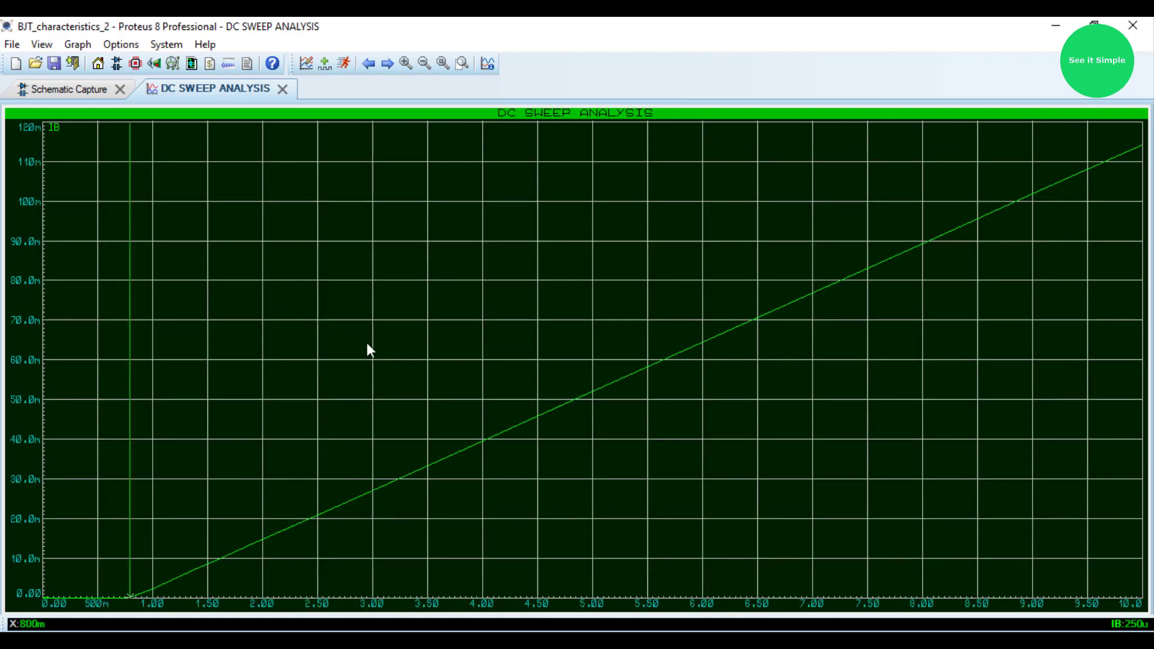
scroll(576, 358, up, 1)
scroll(149, 434, up, 2)
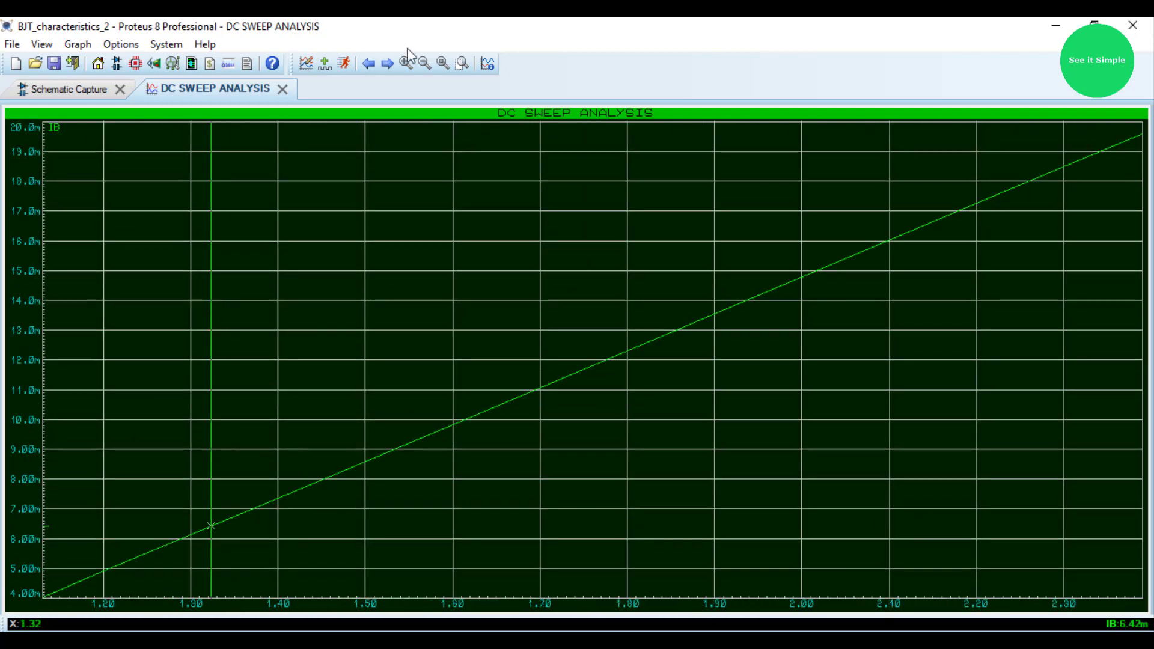
scroll(107, 547, down, 3)
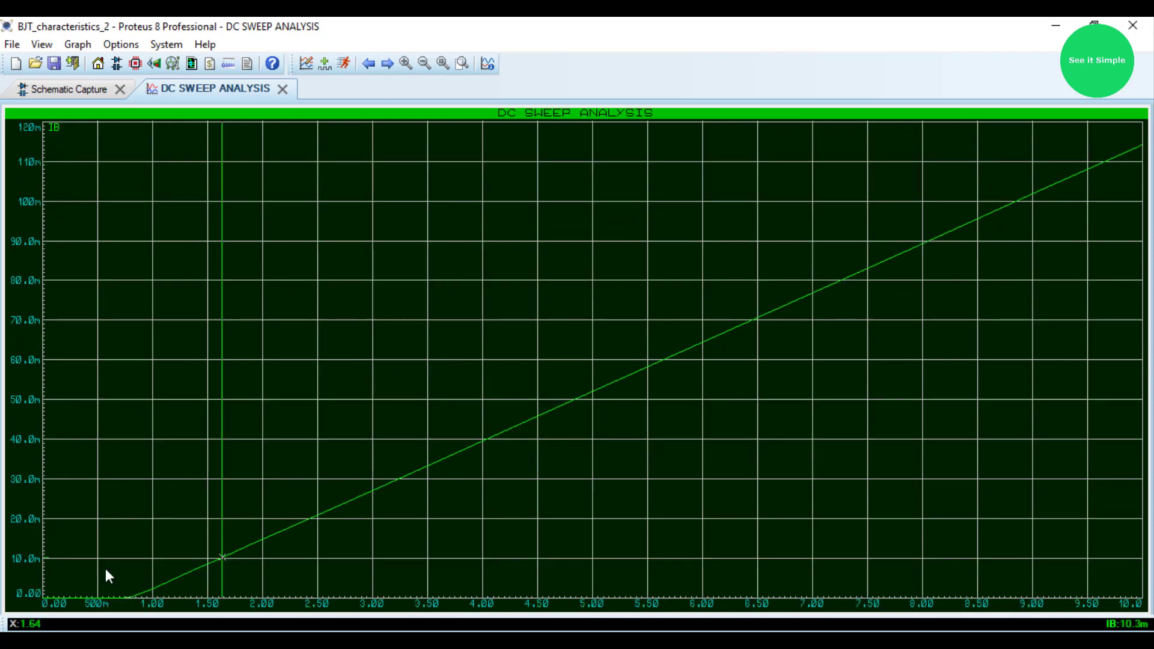
scroll(580, 363, up, 1)
scroll(428, 494, up, 1)
click(353, 590)
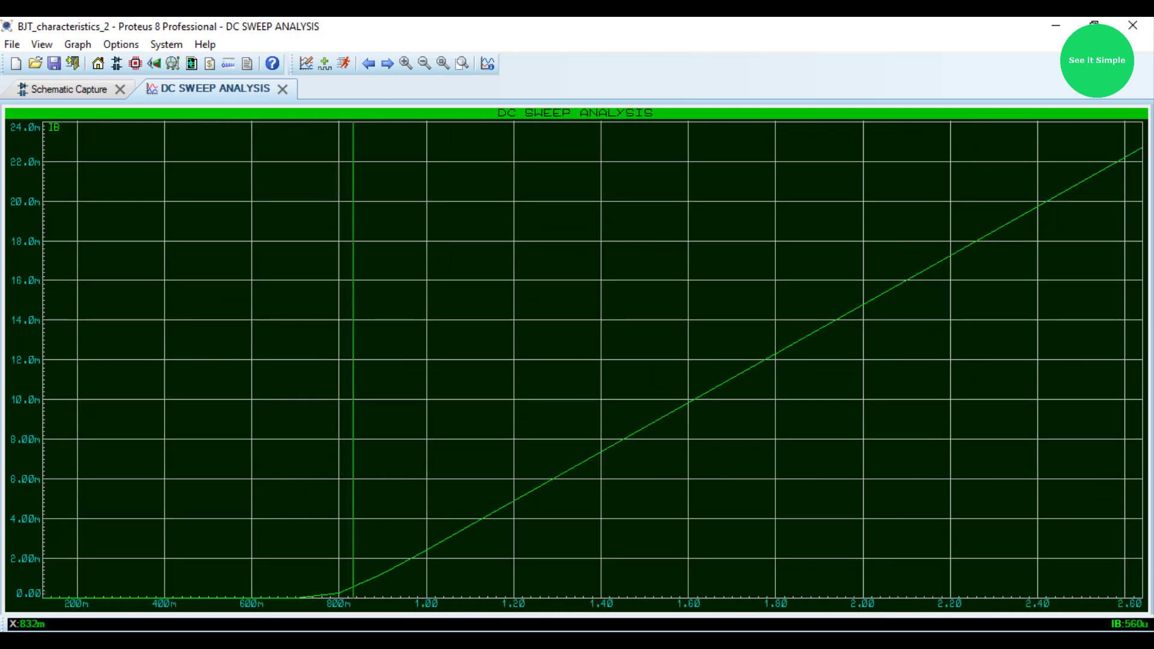
scroll(576, 361, up, 2)
Return to the schematic, briefly reopen the graph in its own window, then close it
key(Escape)
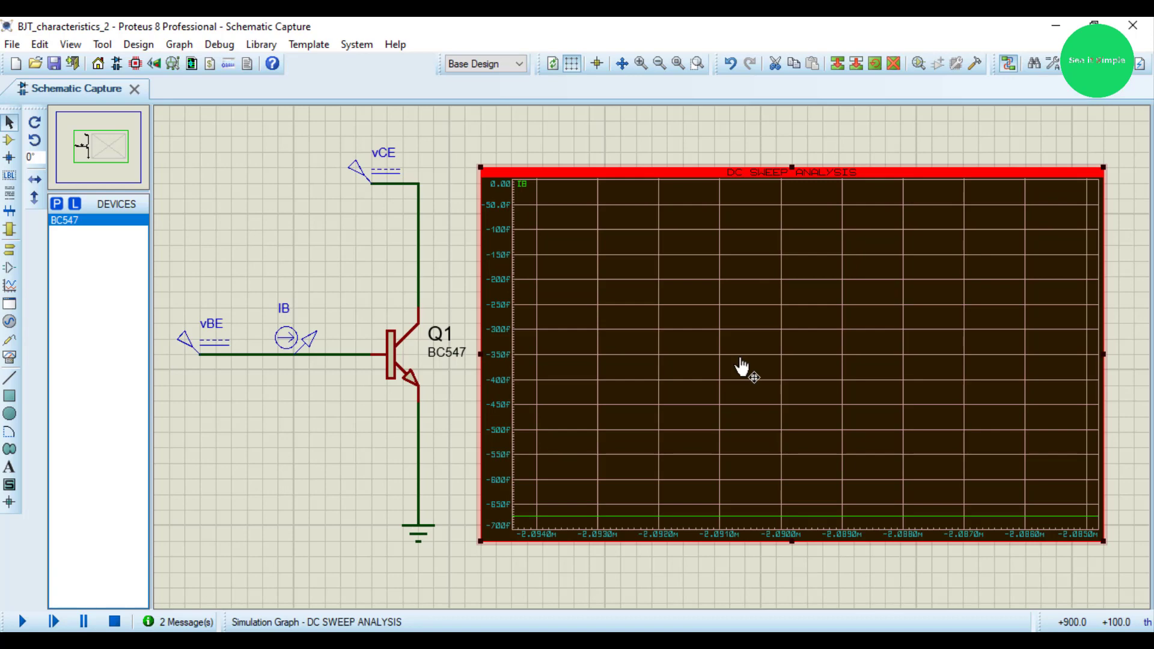
right_click(709, 355)
click(794, 583)
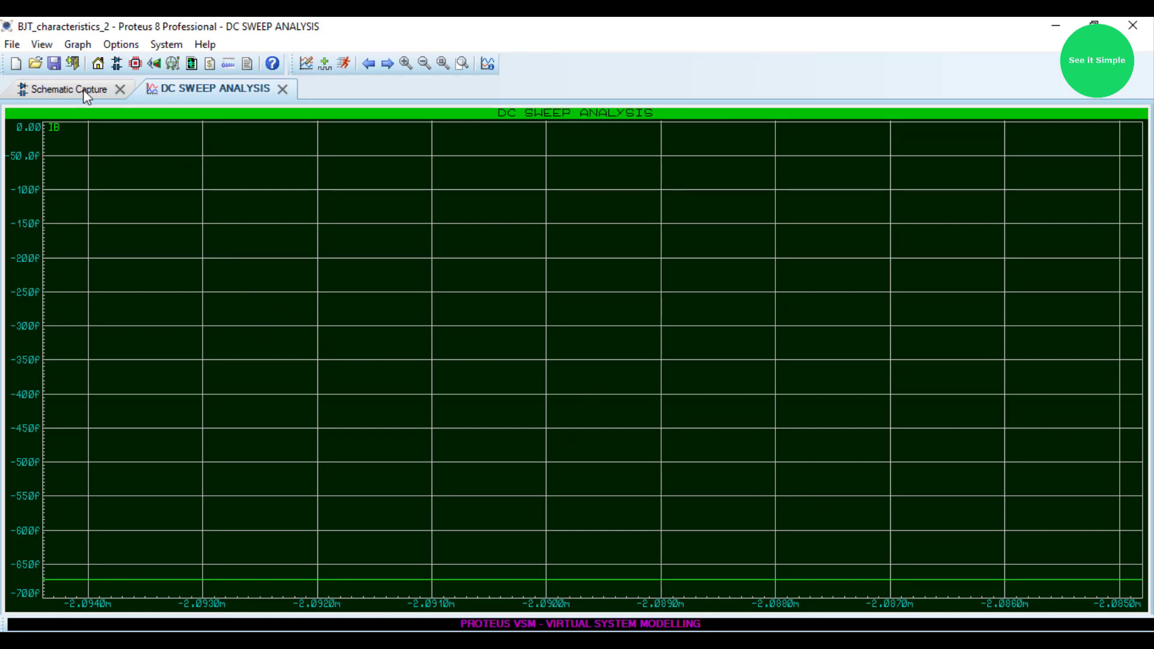
click(283, 88)
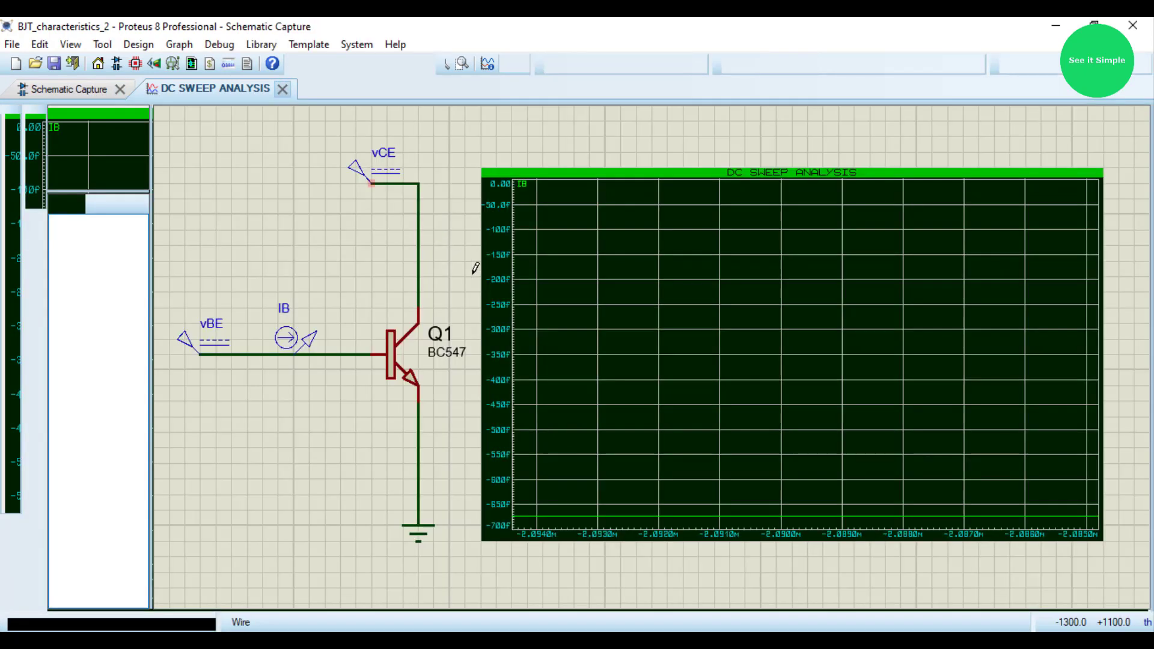
Change the DC sweep graph's start value from -165.23m to 0 in Edit Properties
right_click(674, 314)
click(747, 280)
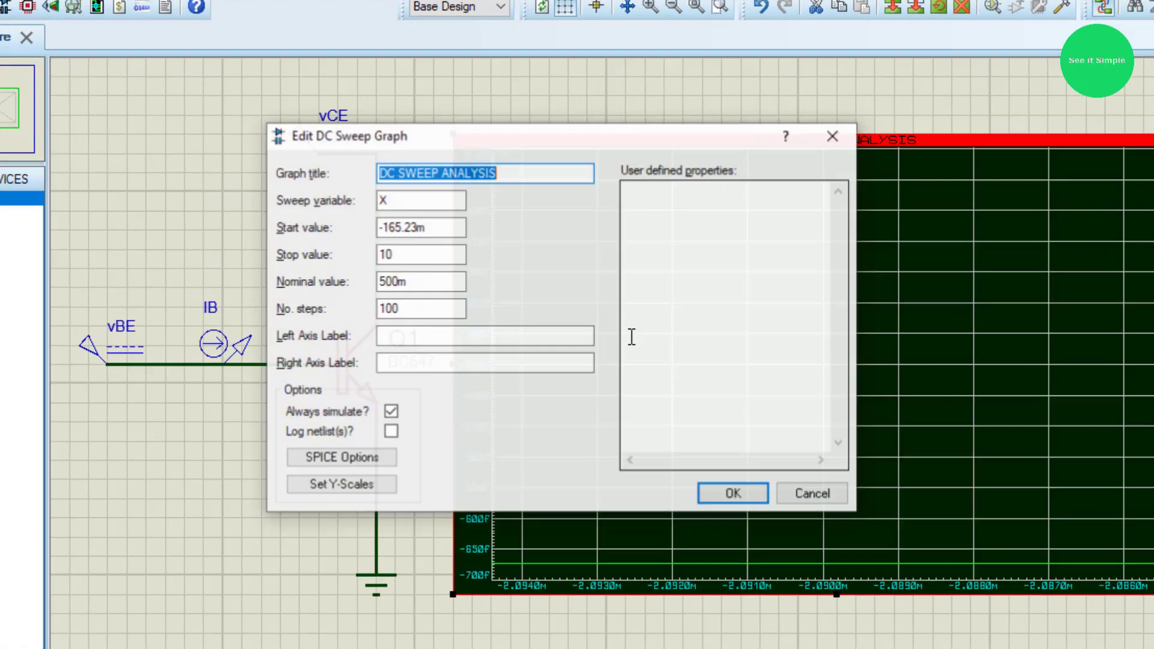
click(419, 225)
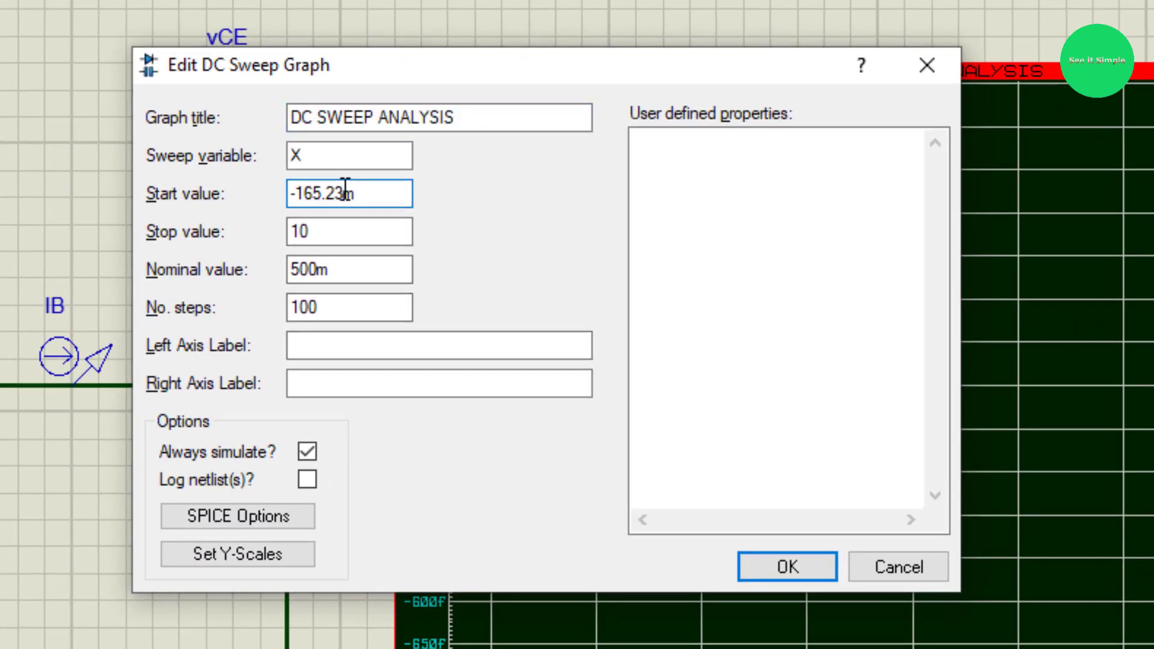
key(BackSpace)
key(BackSpace)
key(BackSpace)
key(BackSpace)
key(BackSpace)
key(BackSpace)
key(BackSpace)
key(BackSpace)
text(0)
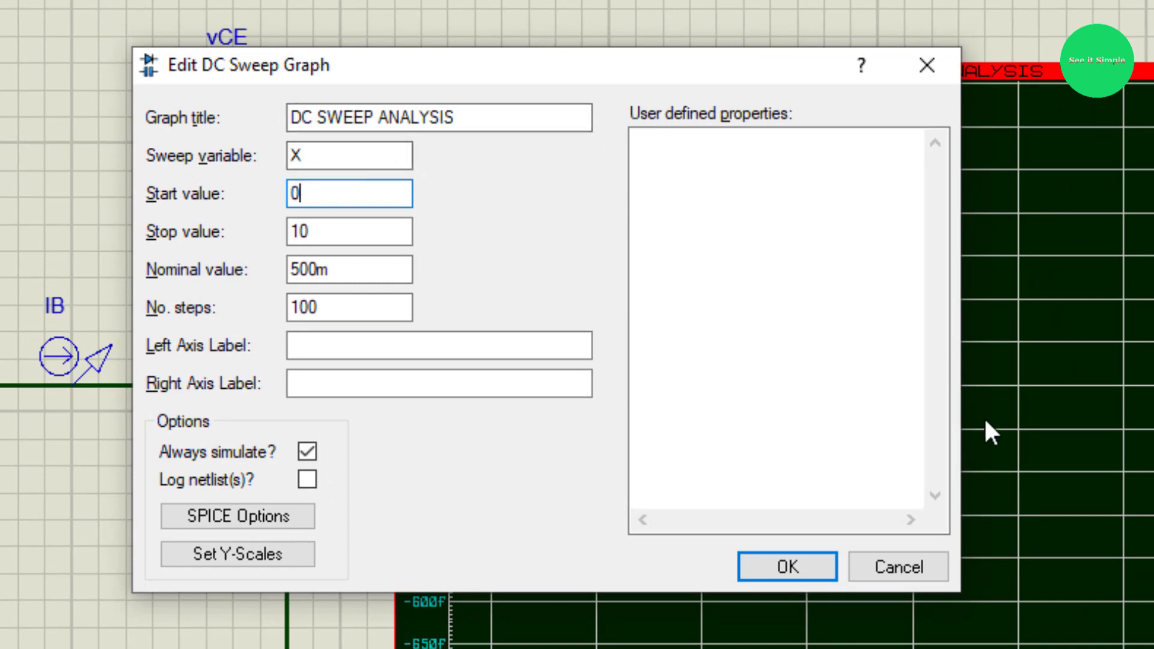
click(803, 568)
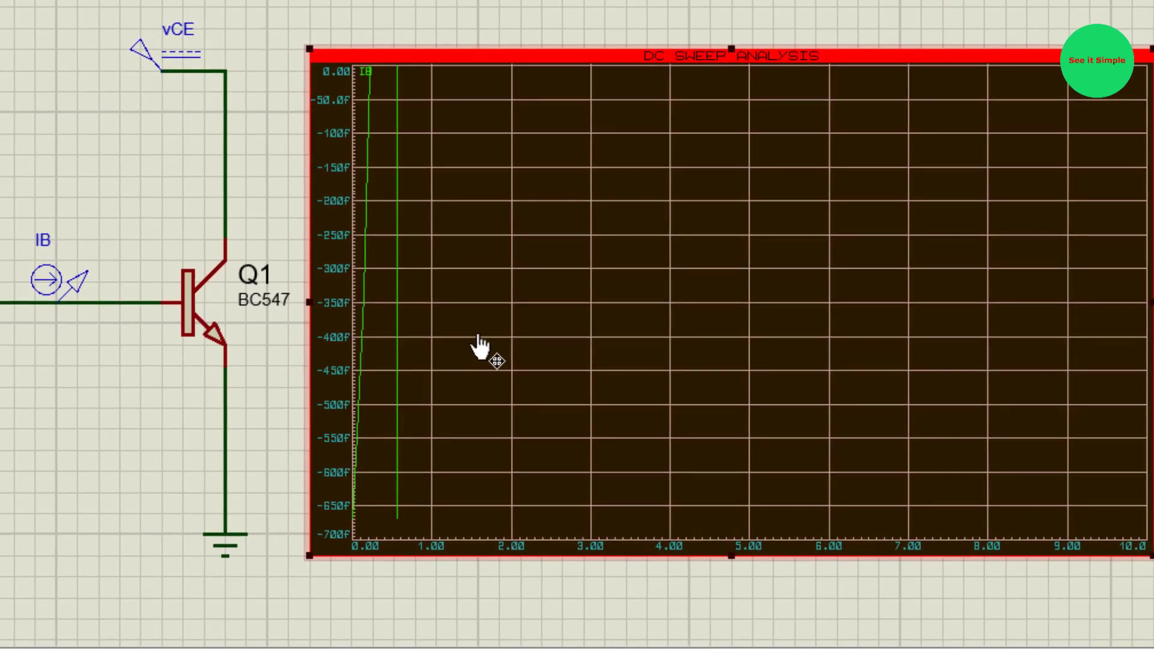
Re-simulate the DC sweep graph and show the 0–10 IB curve maximized in its own window
right_click(479, 346)
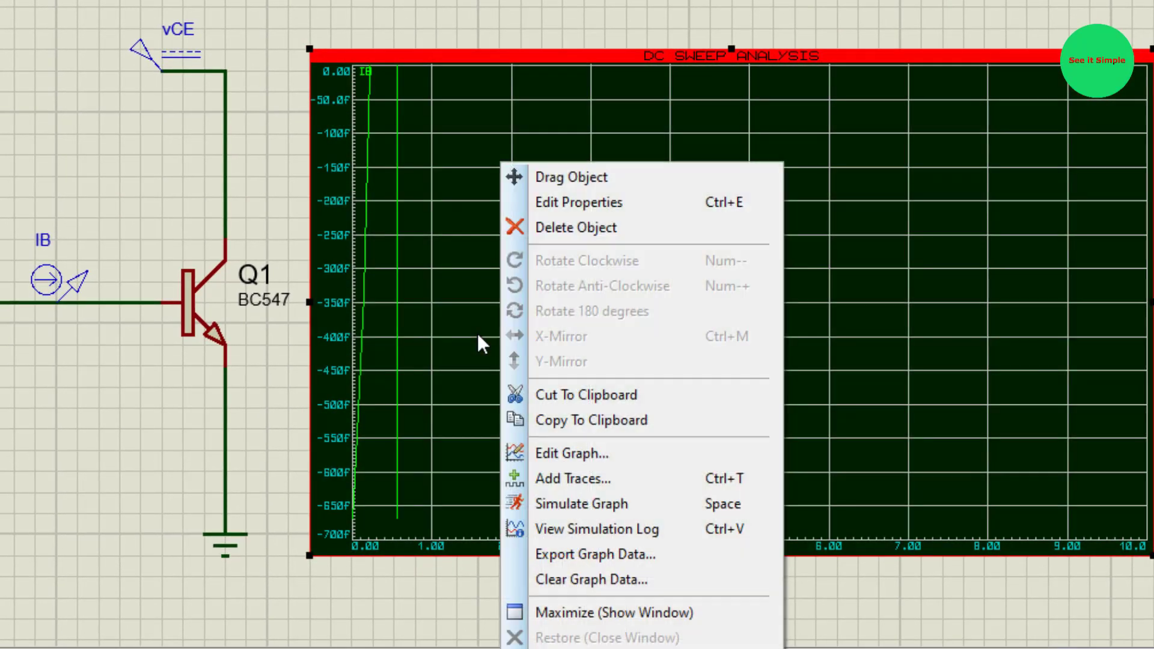
click(587, 504)
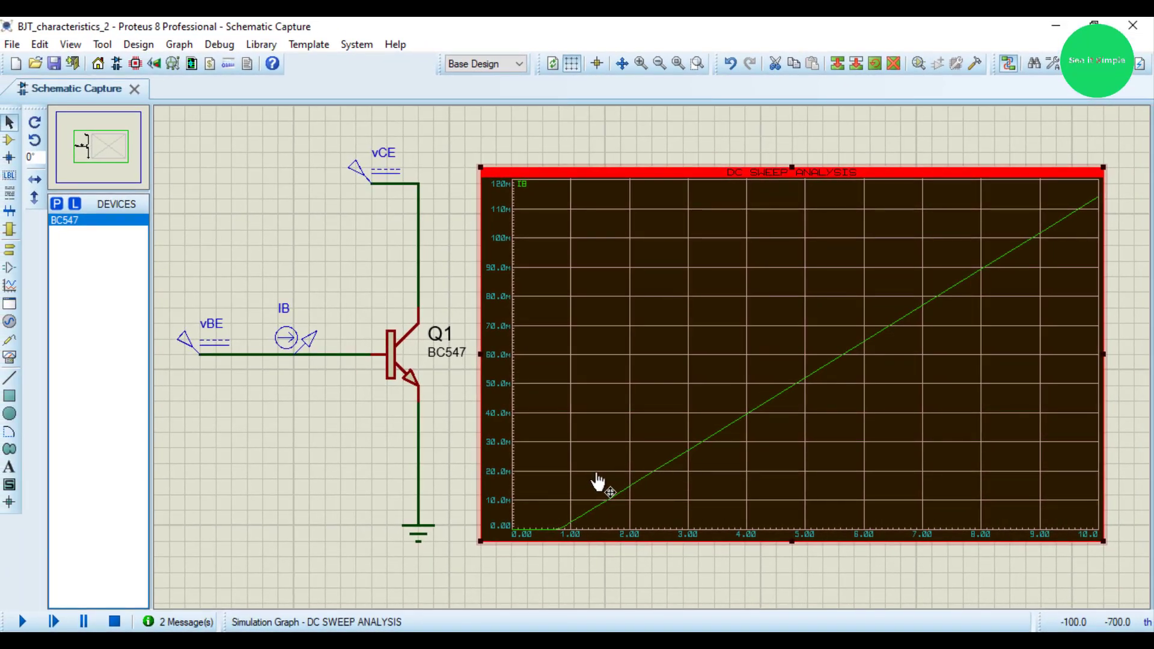
right_click(579, 455)
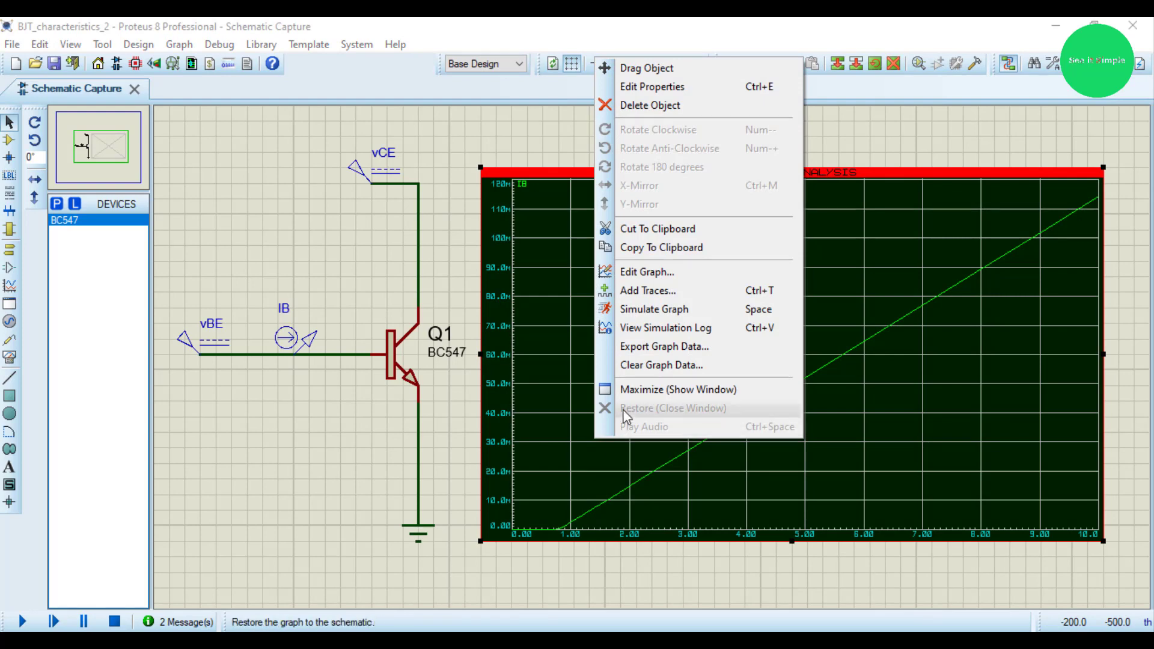
click(628, 390)
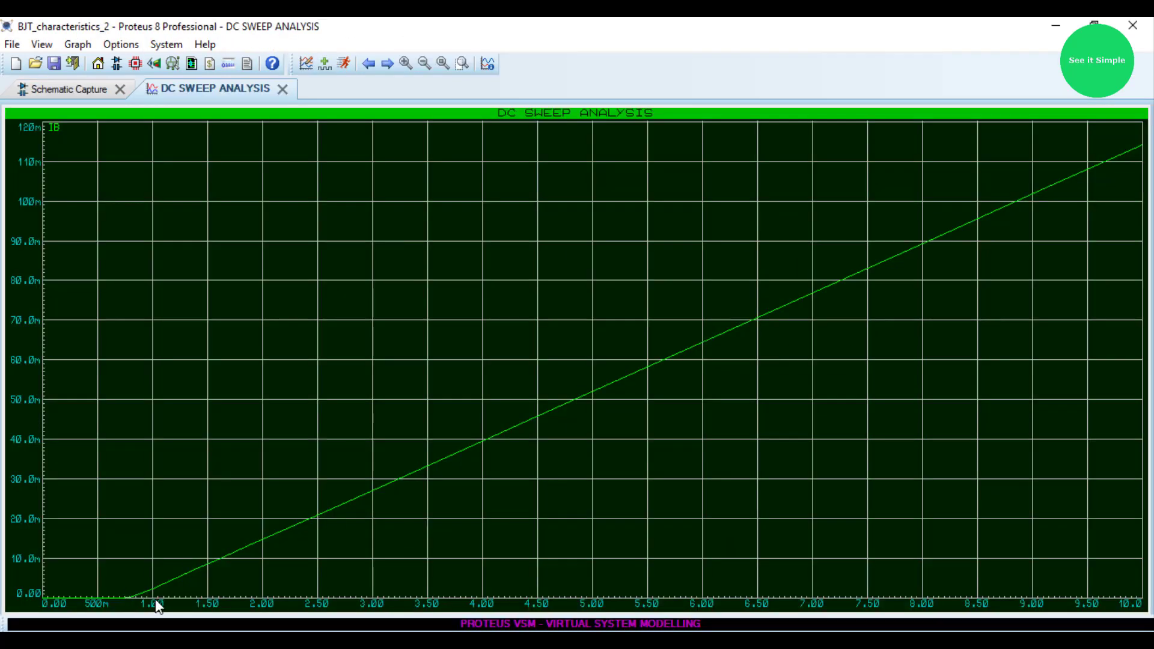